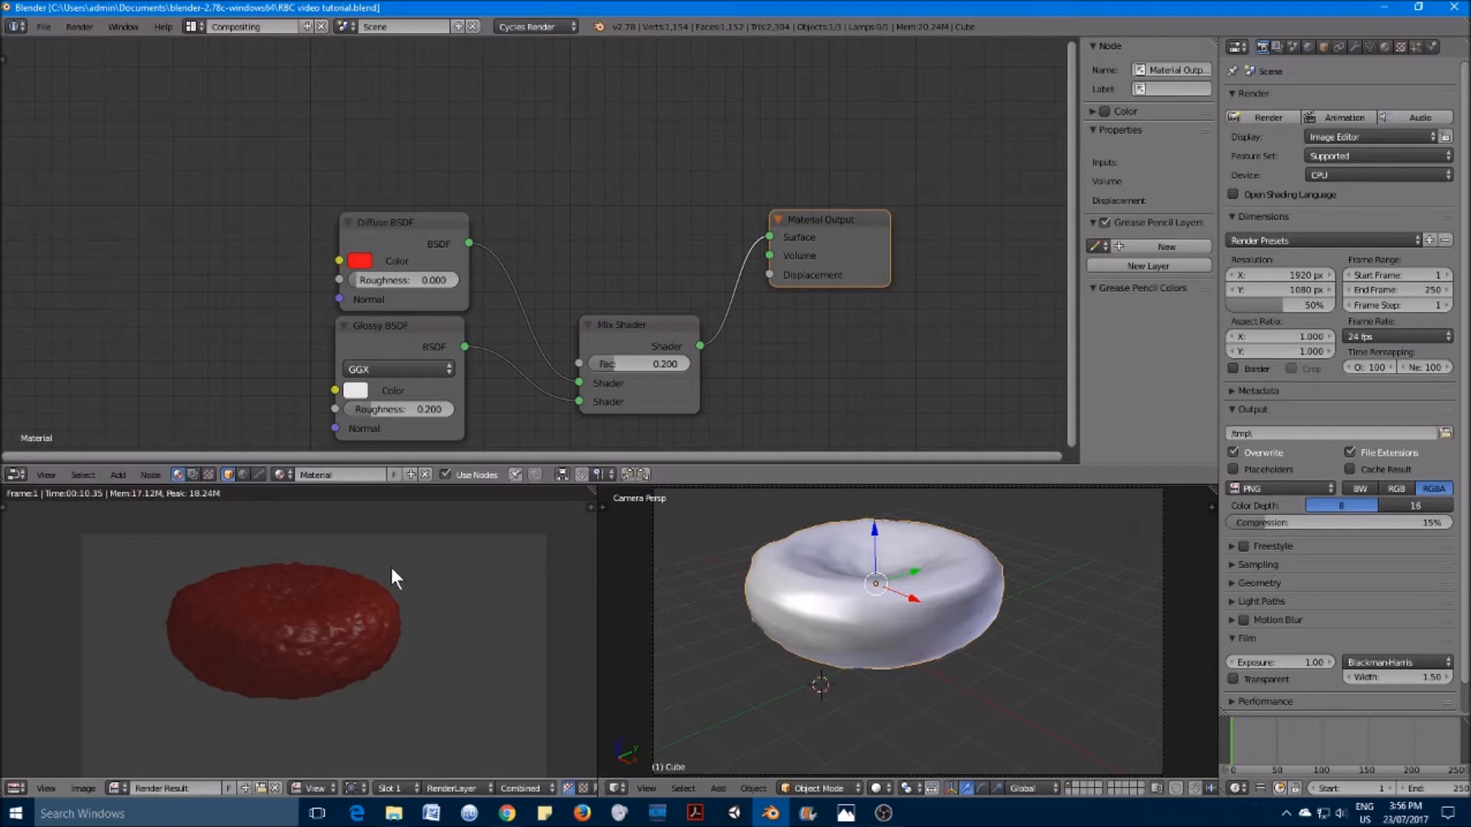
left_click(847, 815)
left_click_drag(936, 398, 921, 403)
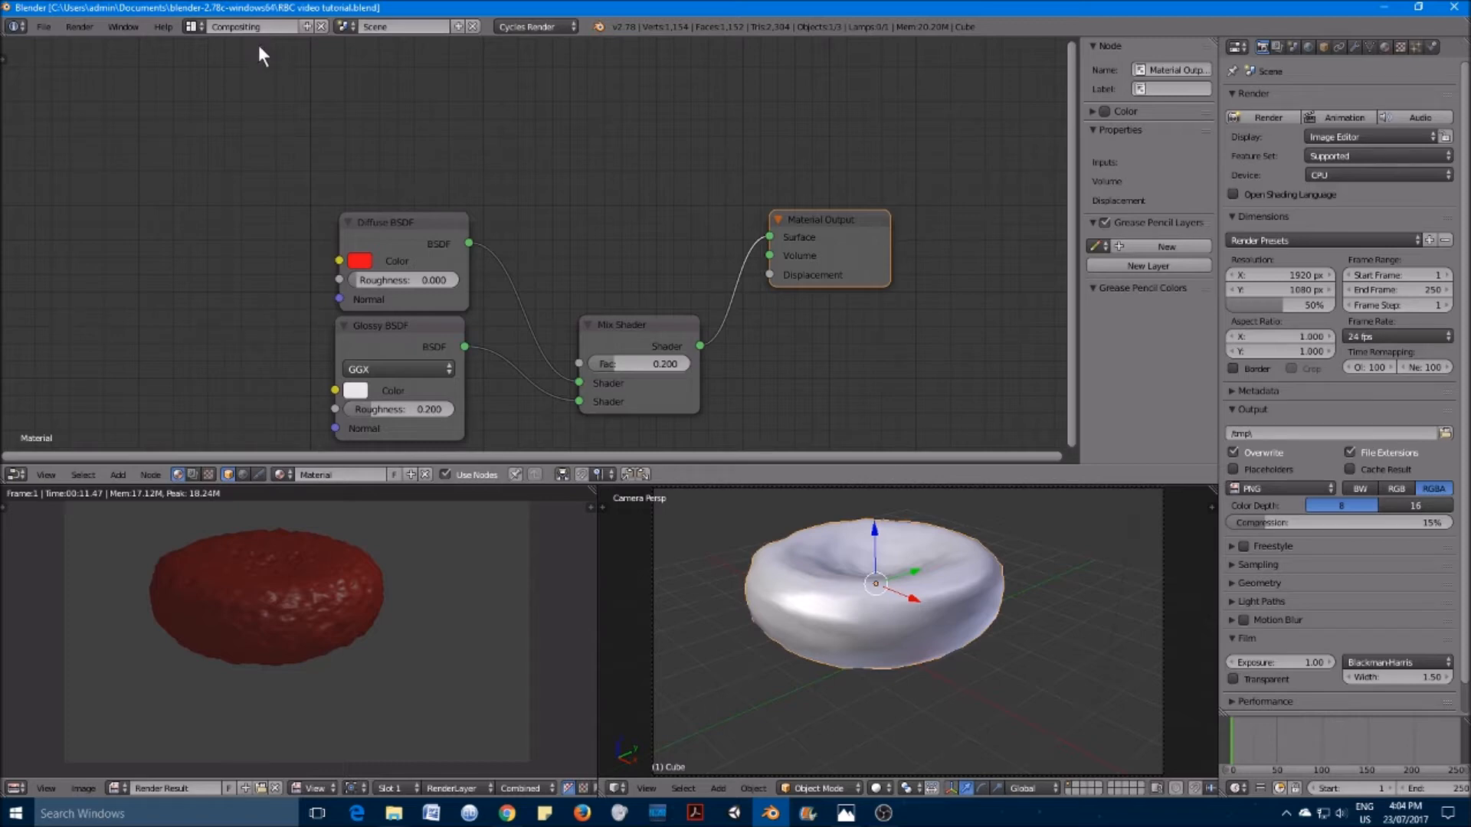
Step: Switch the screen layout from Compositing to Default
left_click(199, 29)
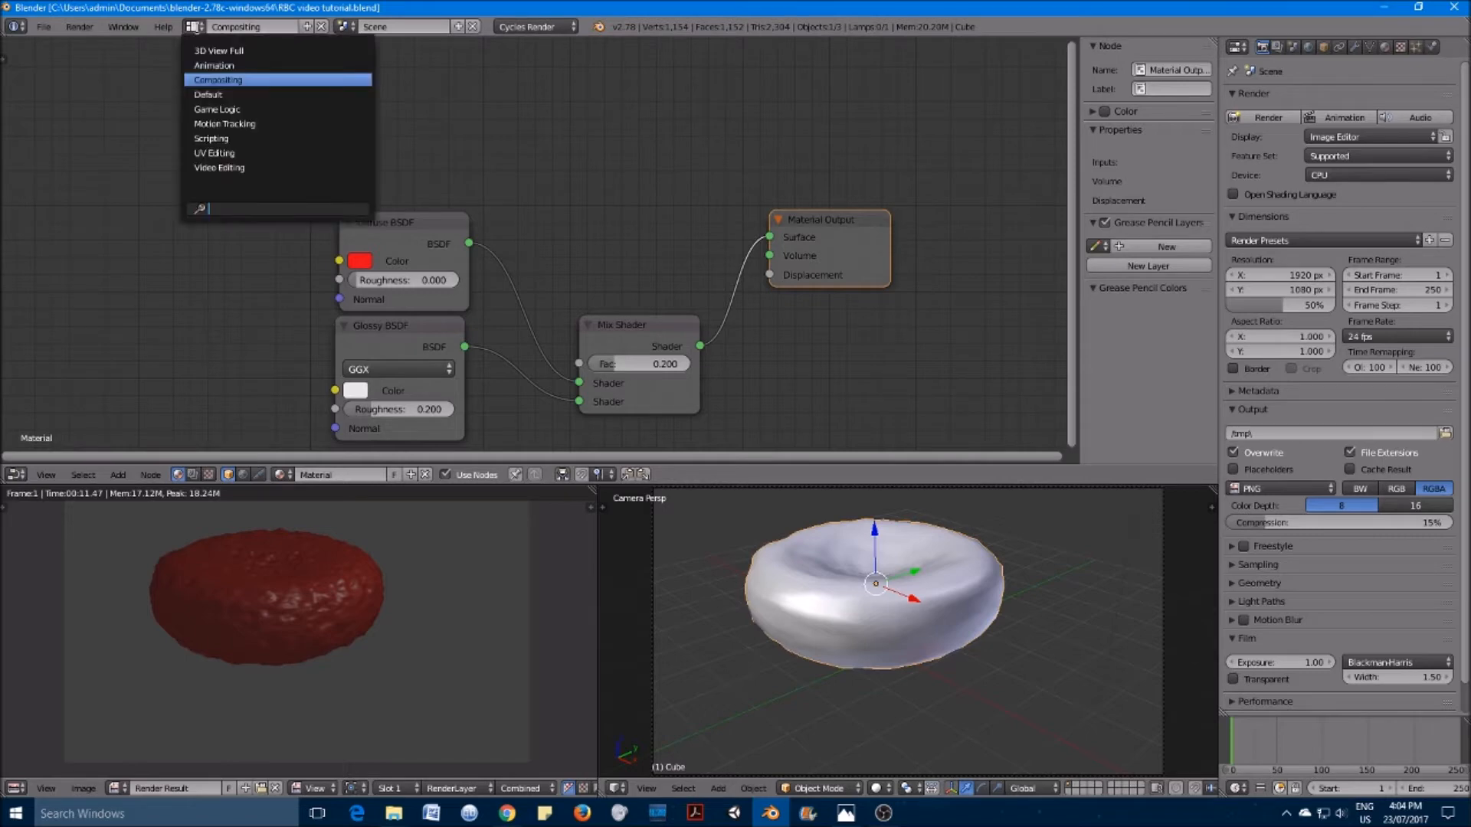
left_click(303, 93)
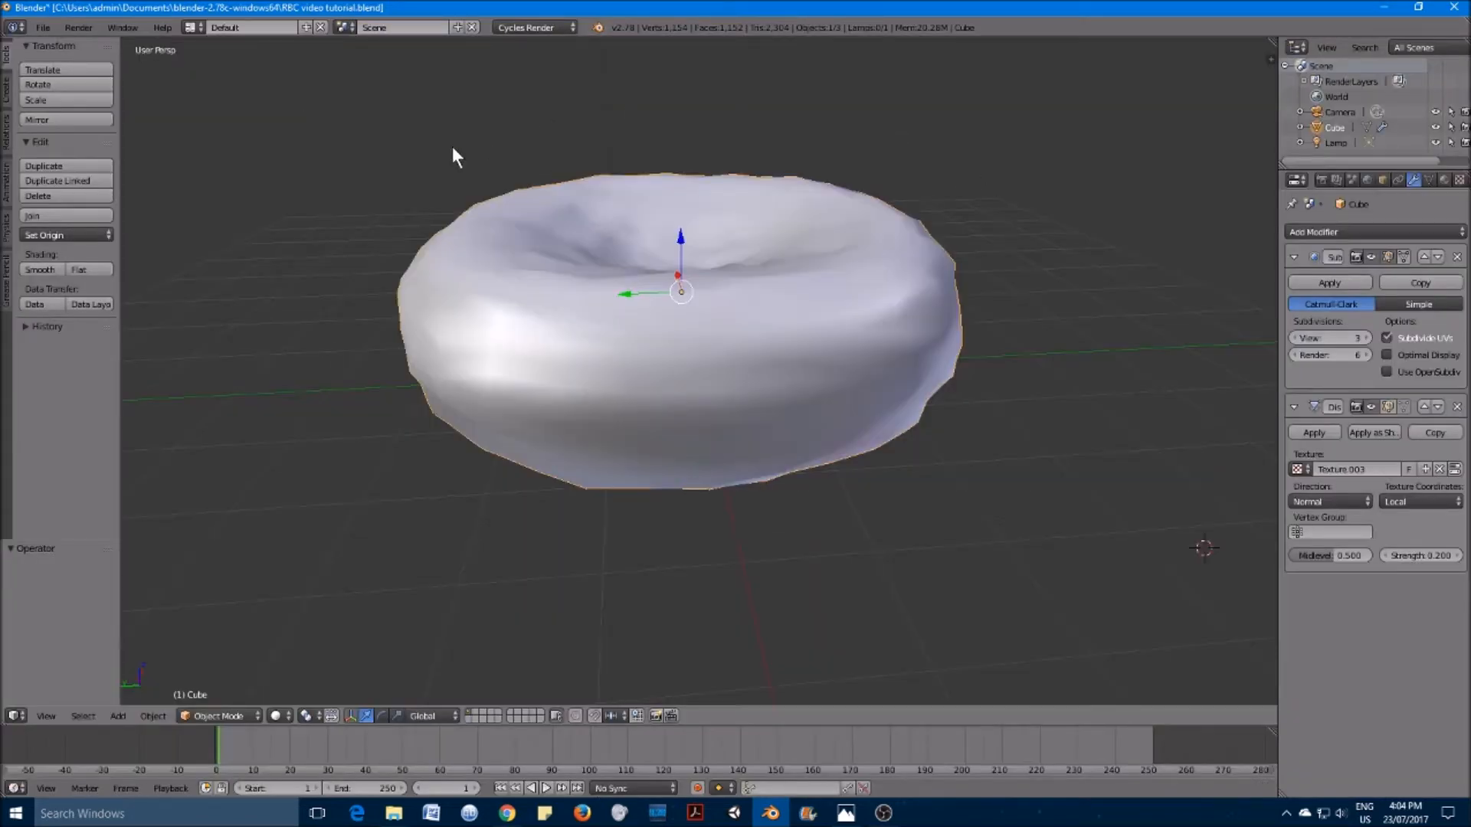
Step: Select the lamp above the blood cell and change its type to Sun
scroll(717, 241, "down", 4)
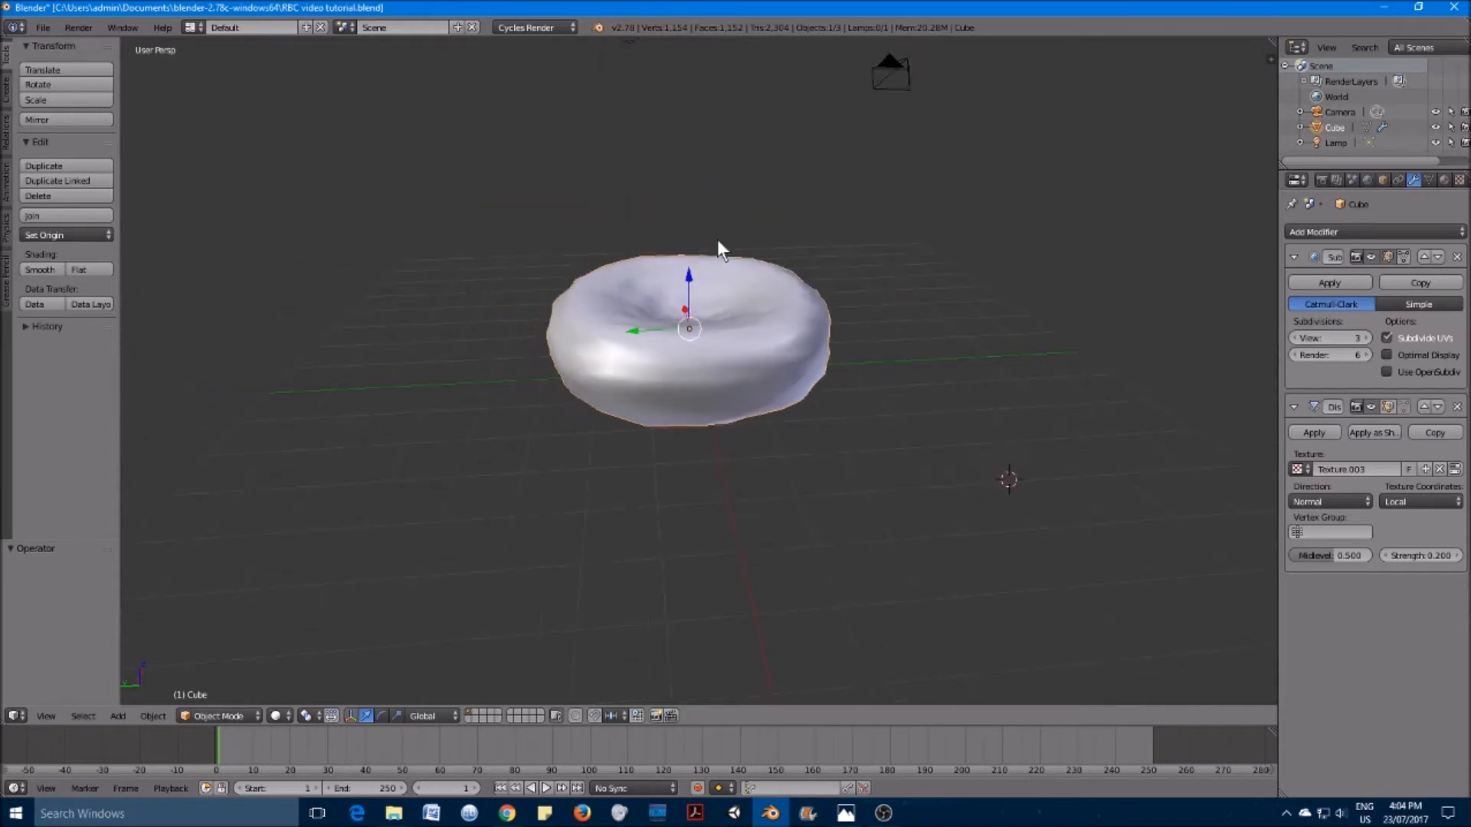
scroll(708, 238, "down", 2)
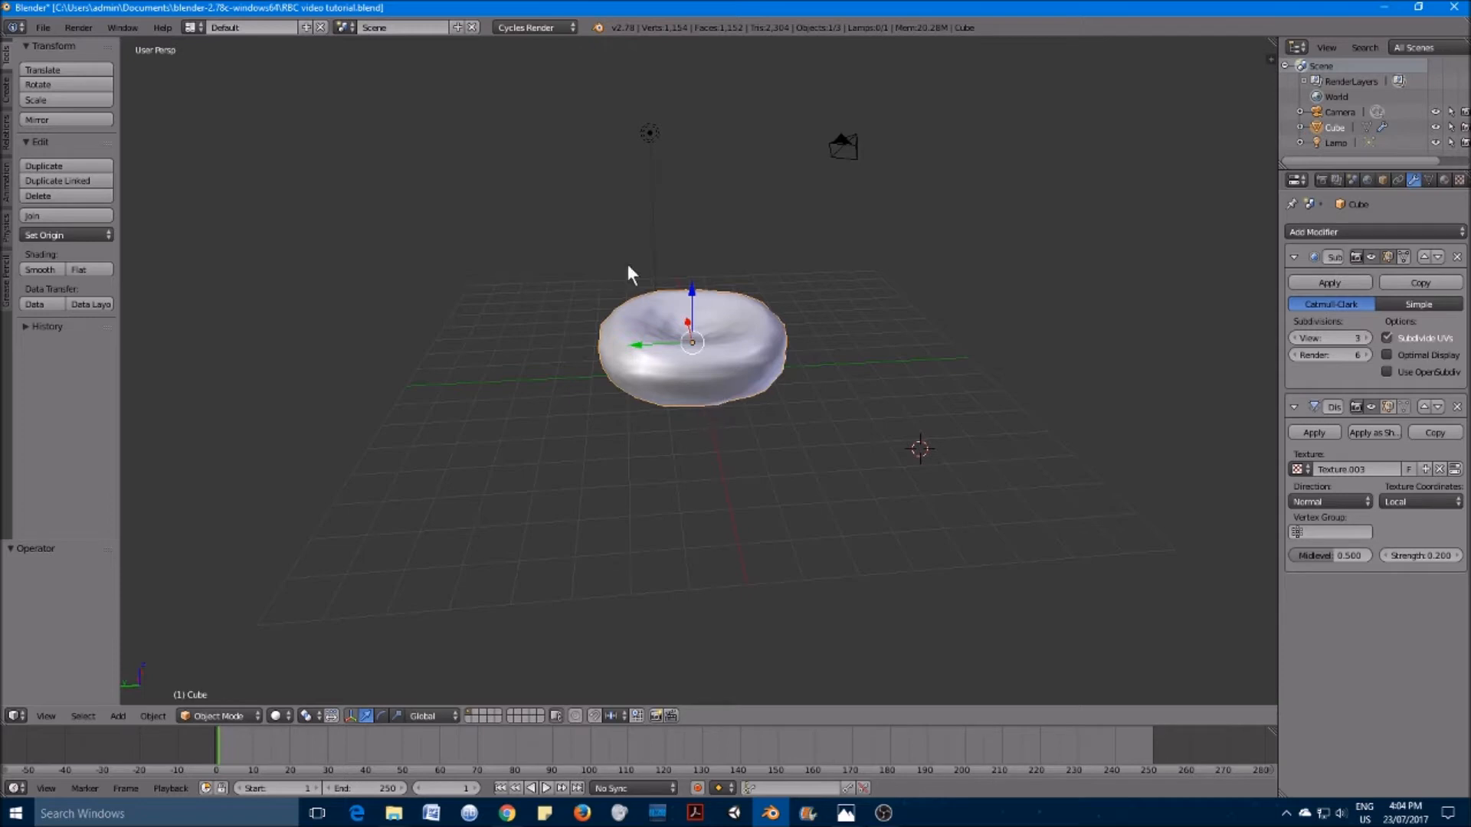
right_click(649, 135)
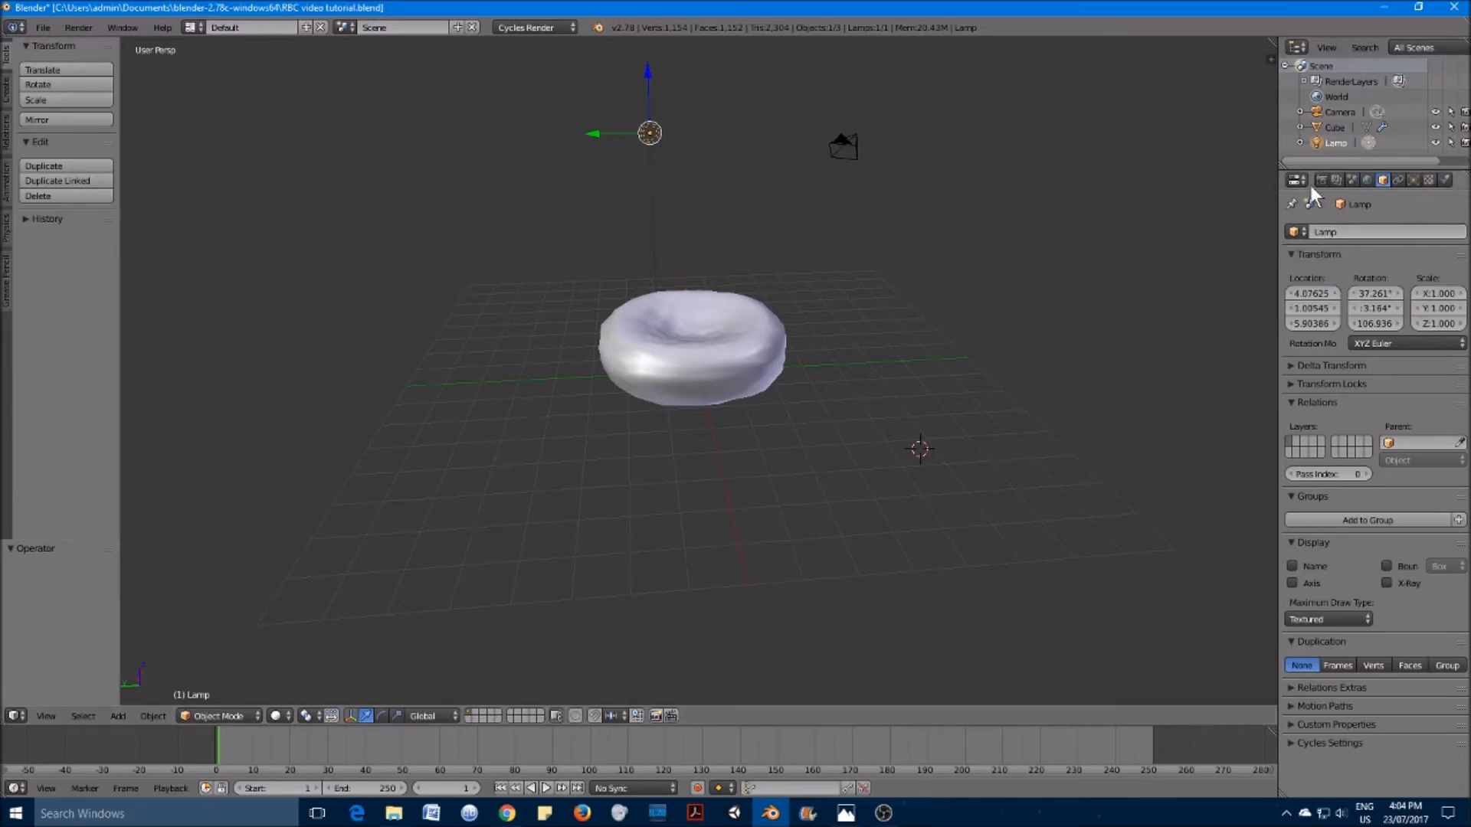
left_click(1414, 181)
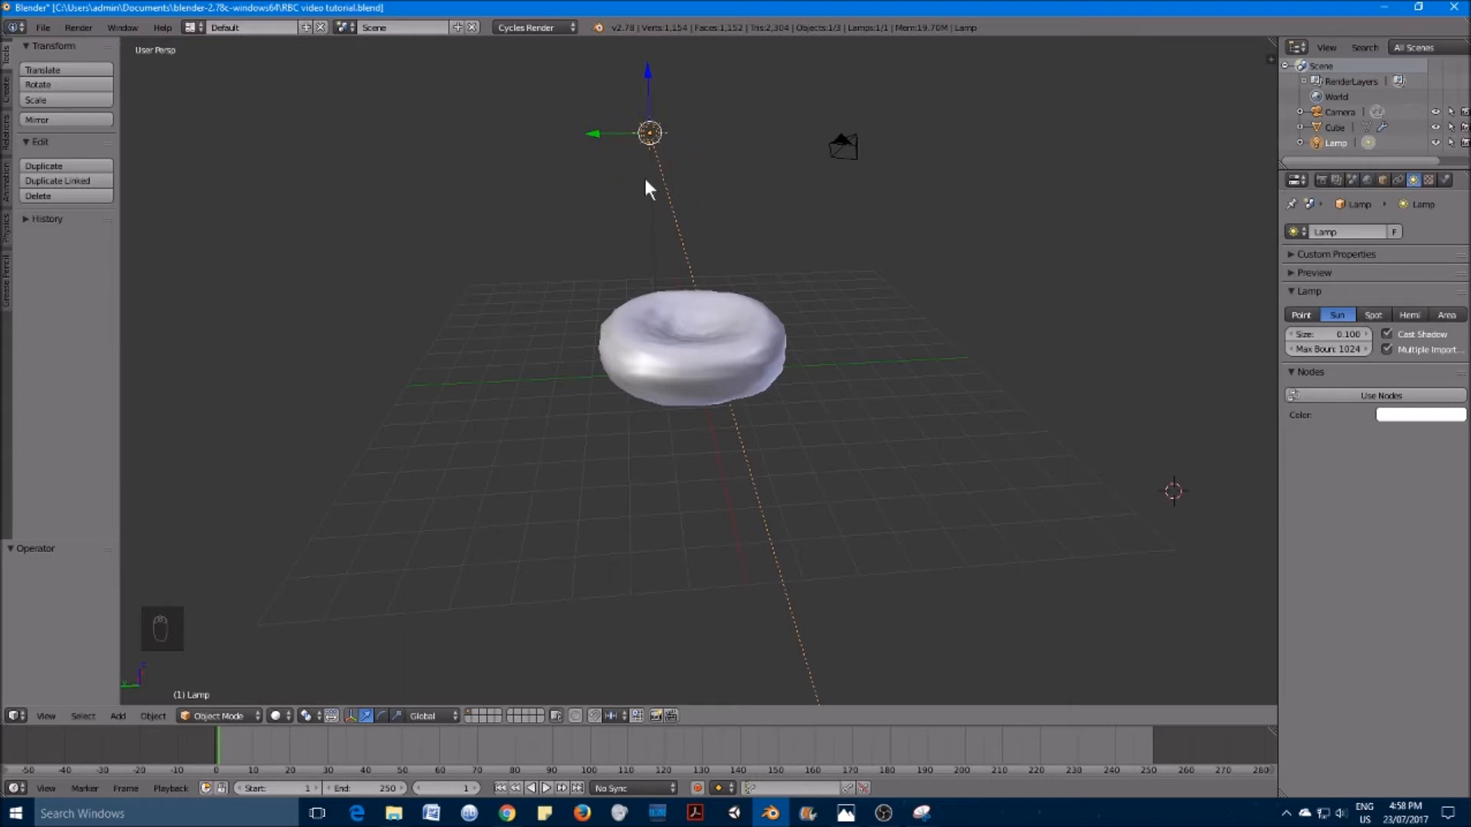
Step: Move the sun lamp to the side of the cell near the camera and rotate it about 81° so it points at the cell
key("g")
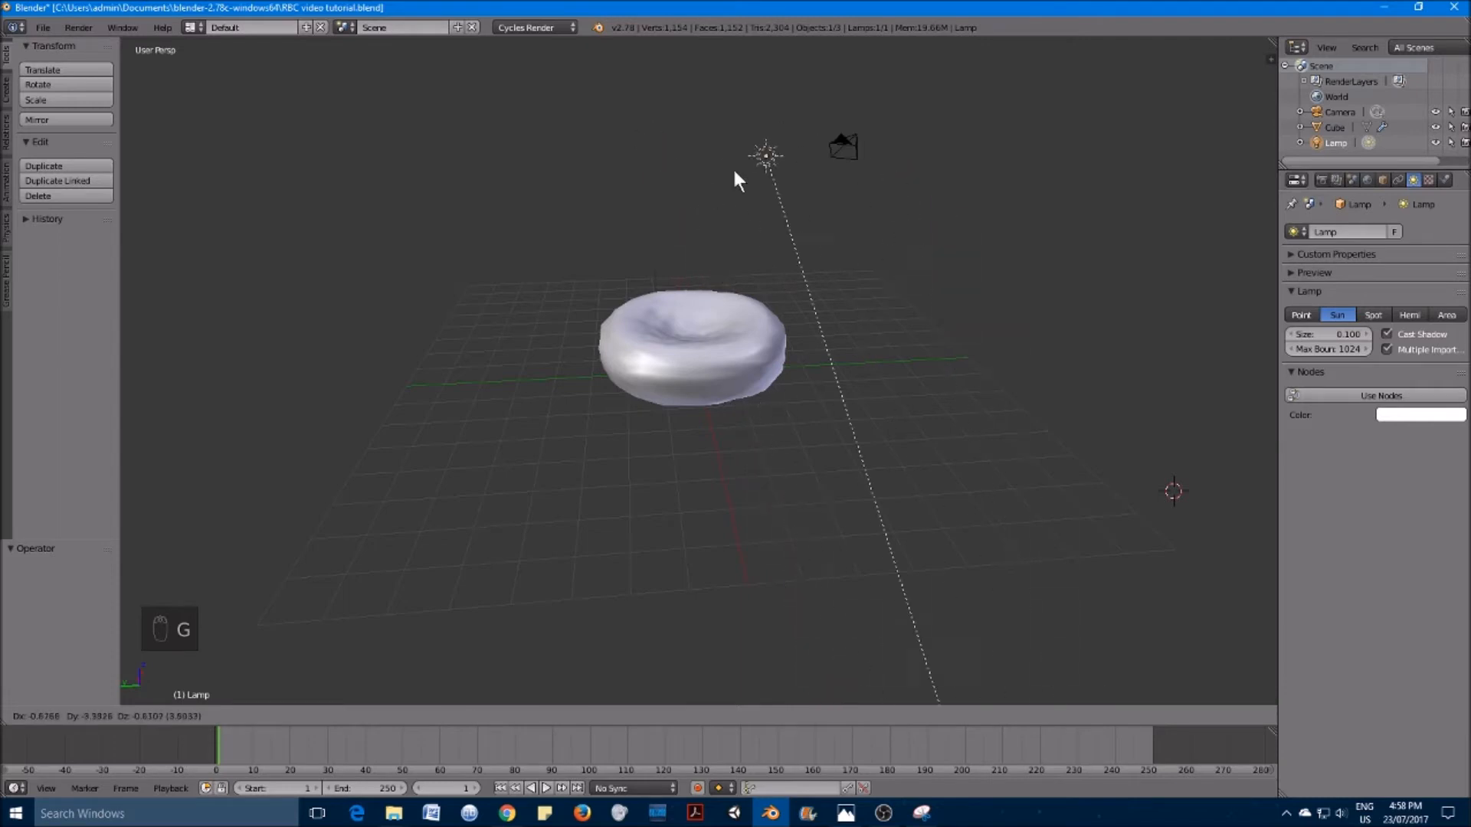
left_click(989, 206)
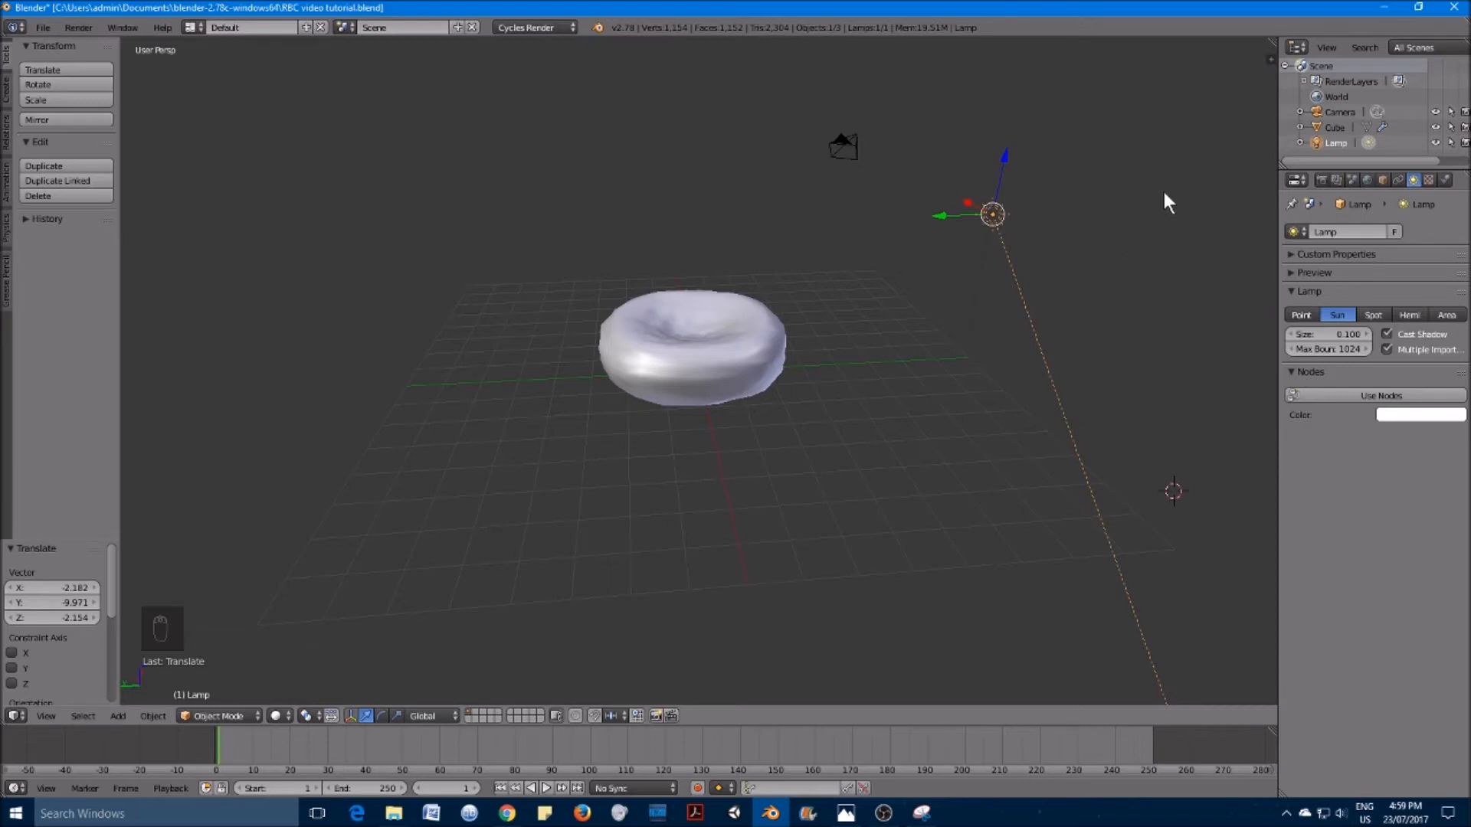
key("r")
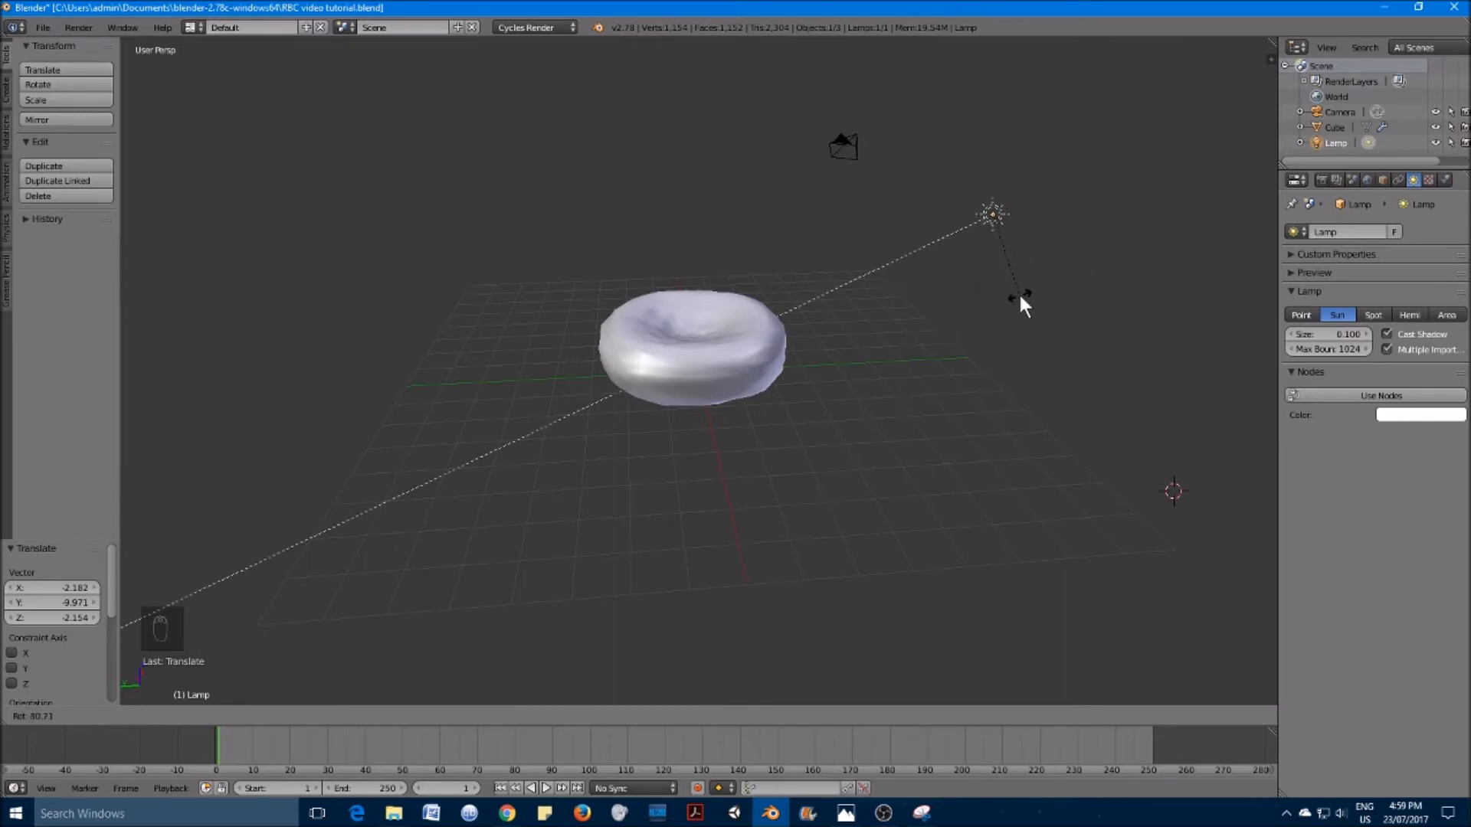
left_click(1019, 299)
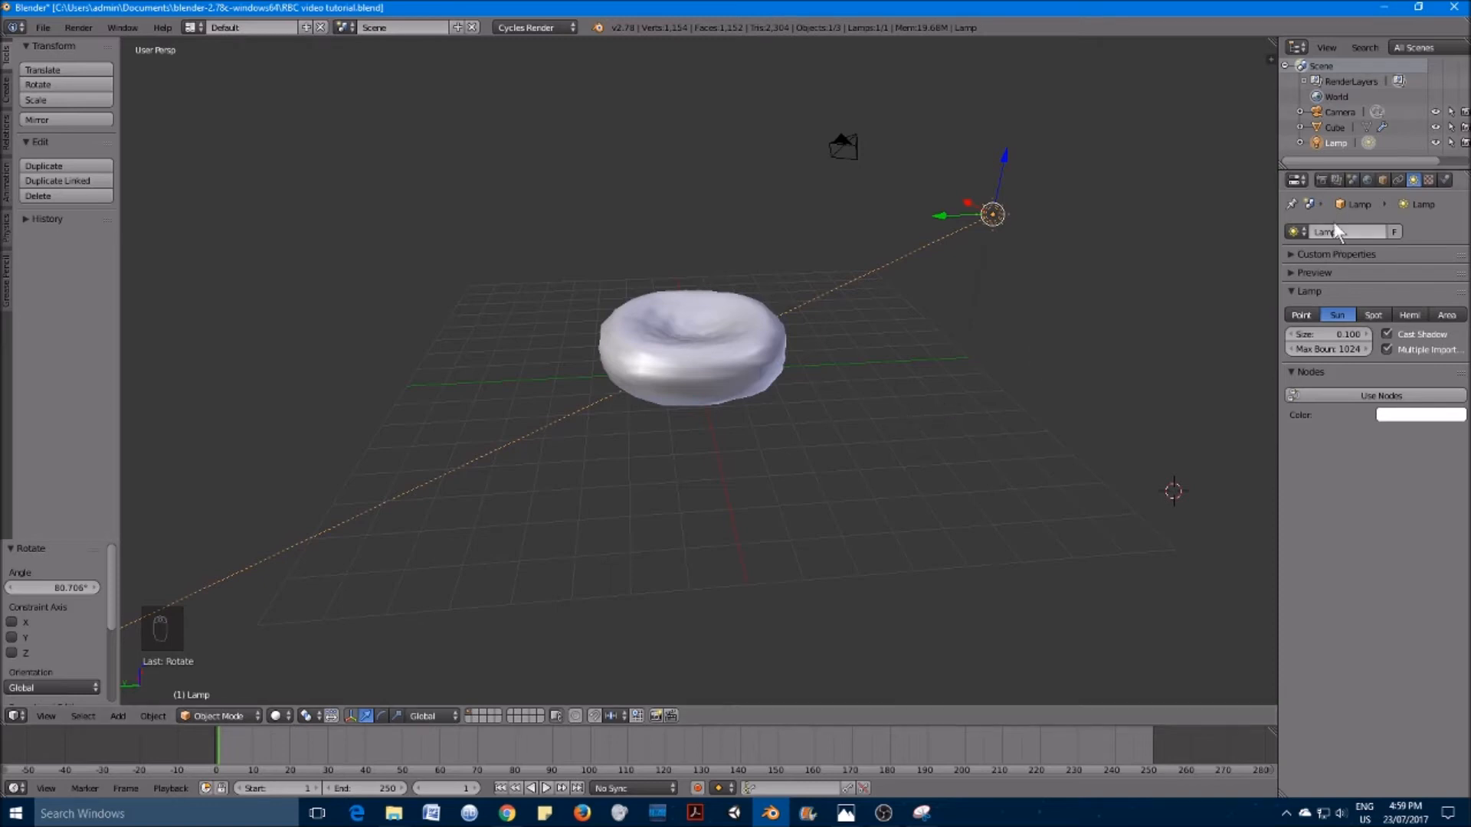
Step: Render the scene to check the new lighting on the cell, and return to the 3D view
left_click(1322, 181)
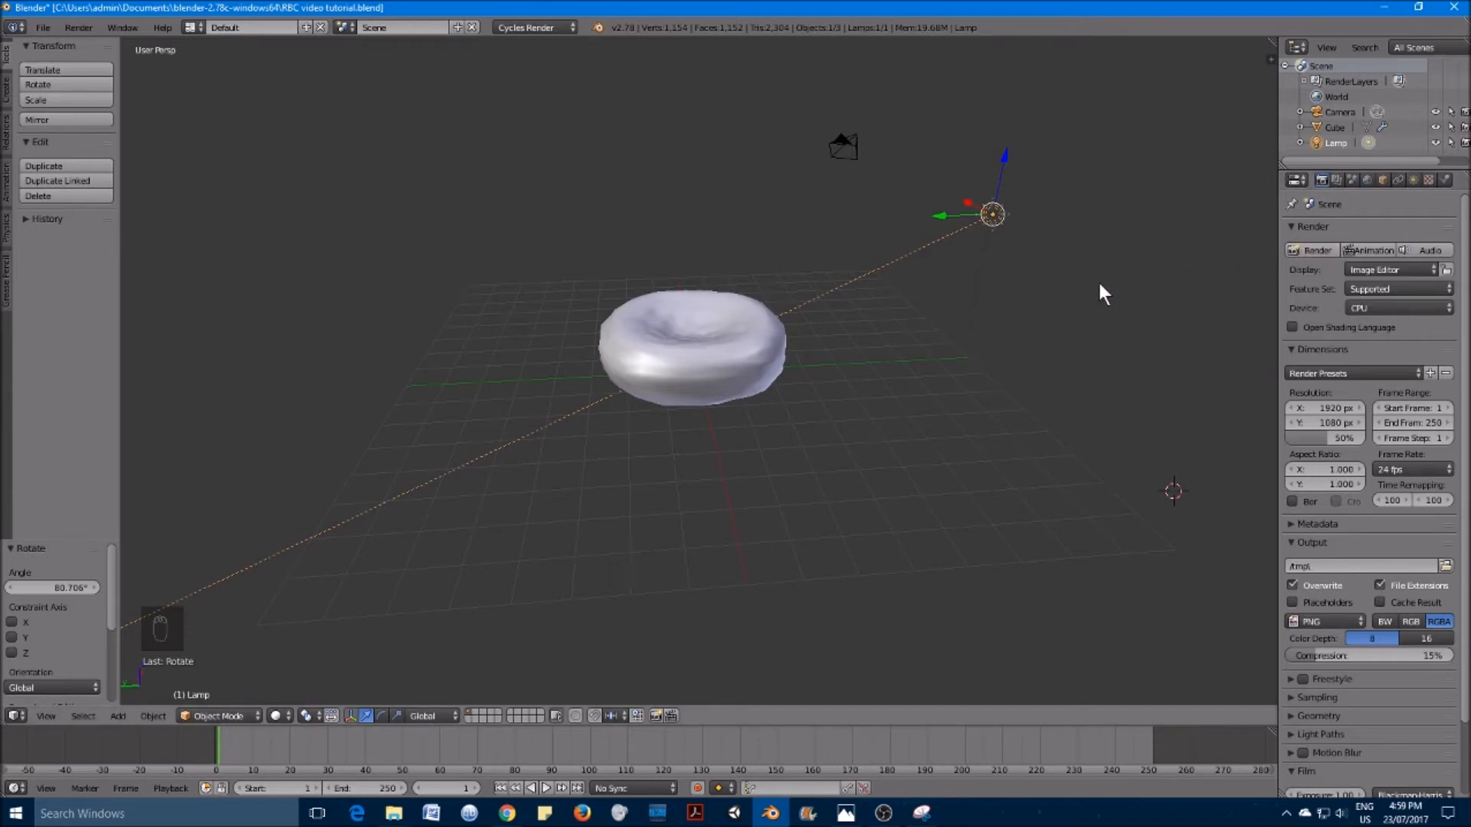
key("F12")
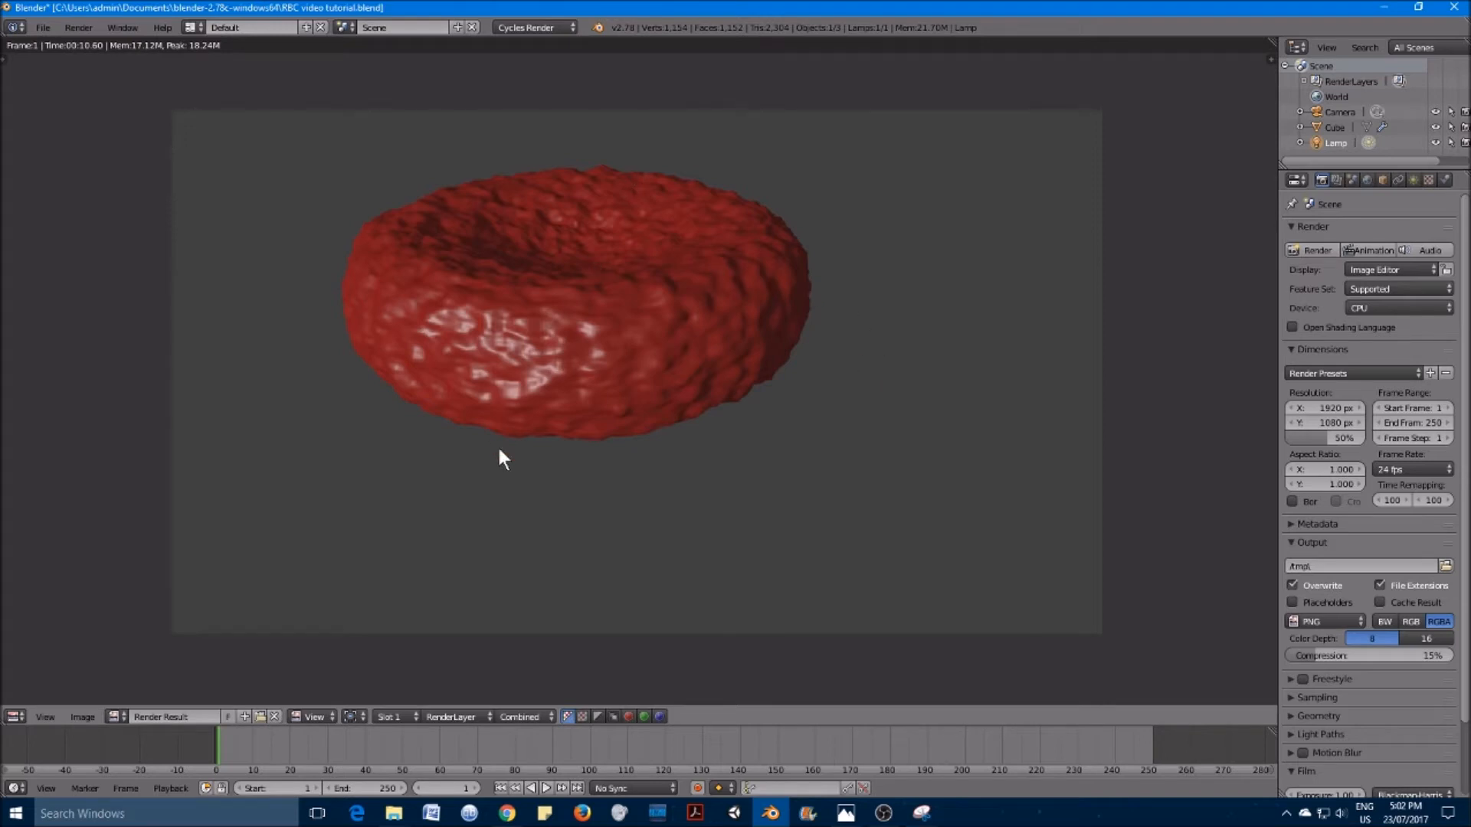
key("Escape")
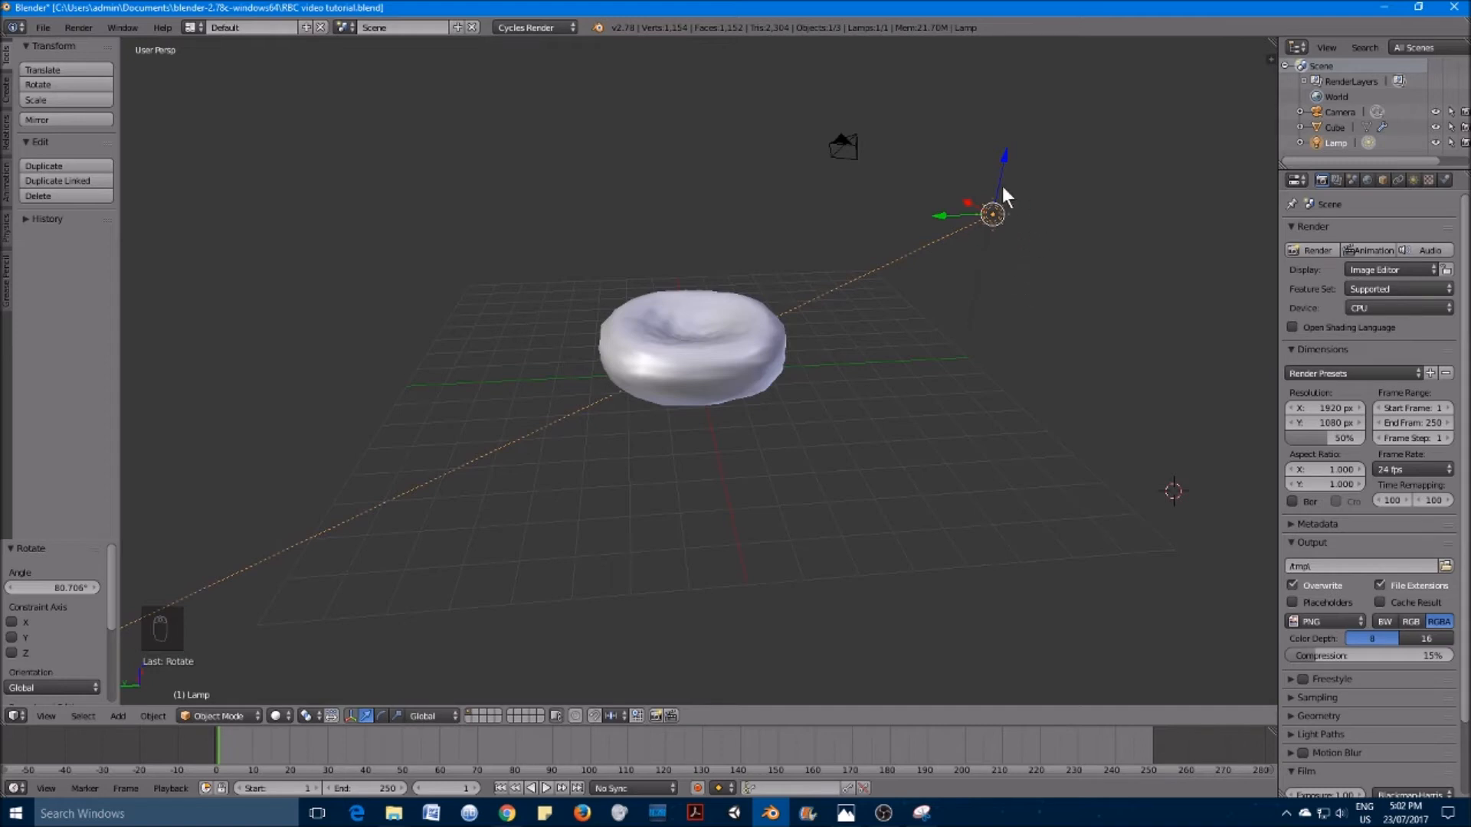
Step: Look through the camera and move the cell about 0.5 in X, 0.2 in Y and -0.47 in Z to centre it in the frame
right_click(845, 142)
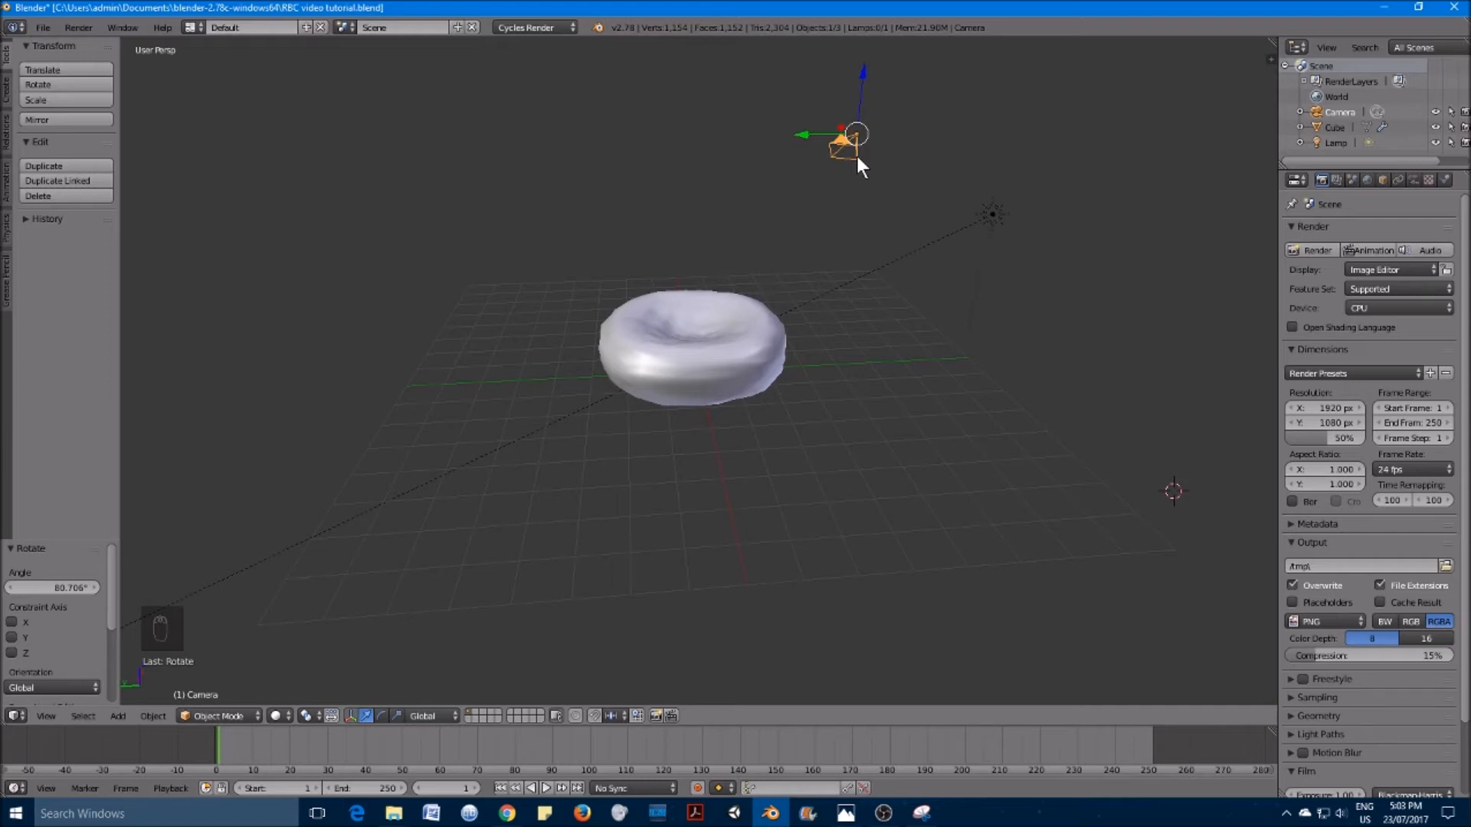
key("KP_0")
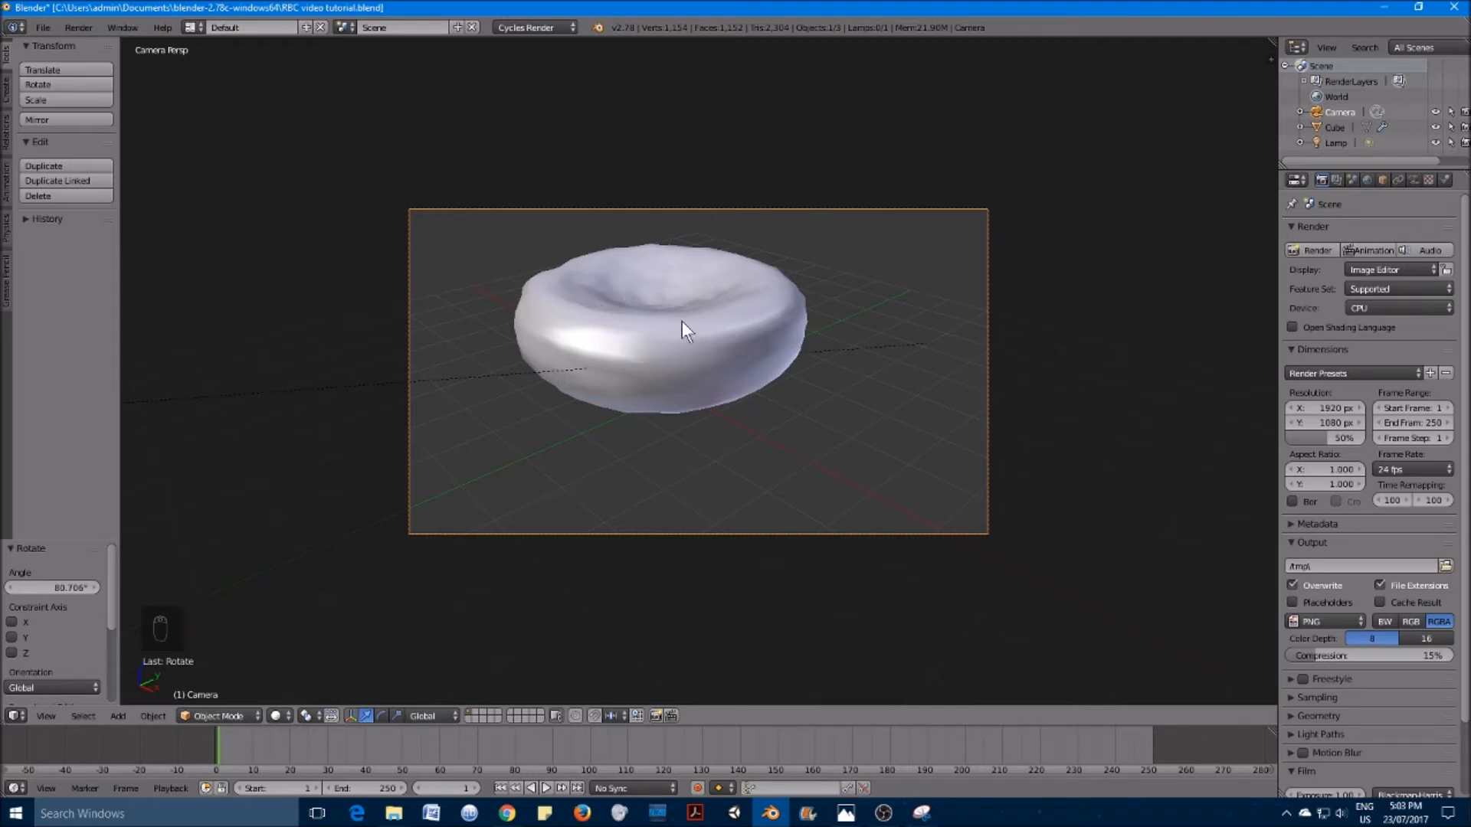
right_click(639, 278)
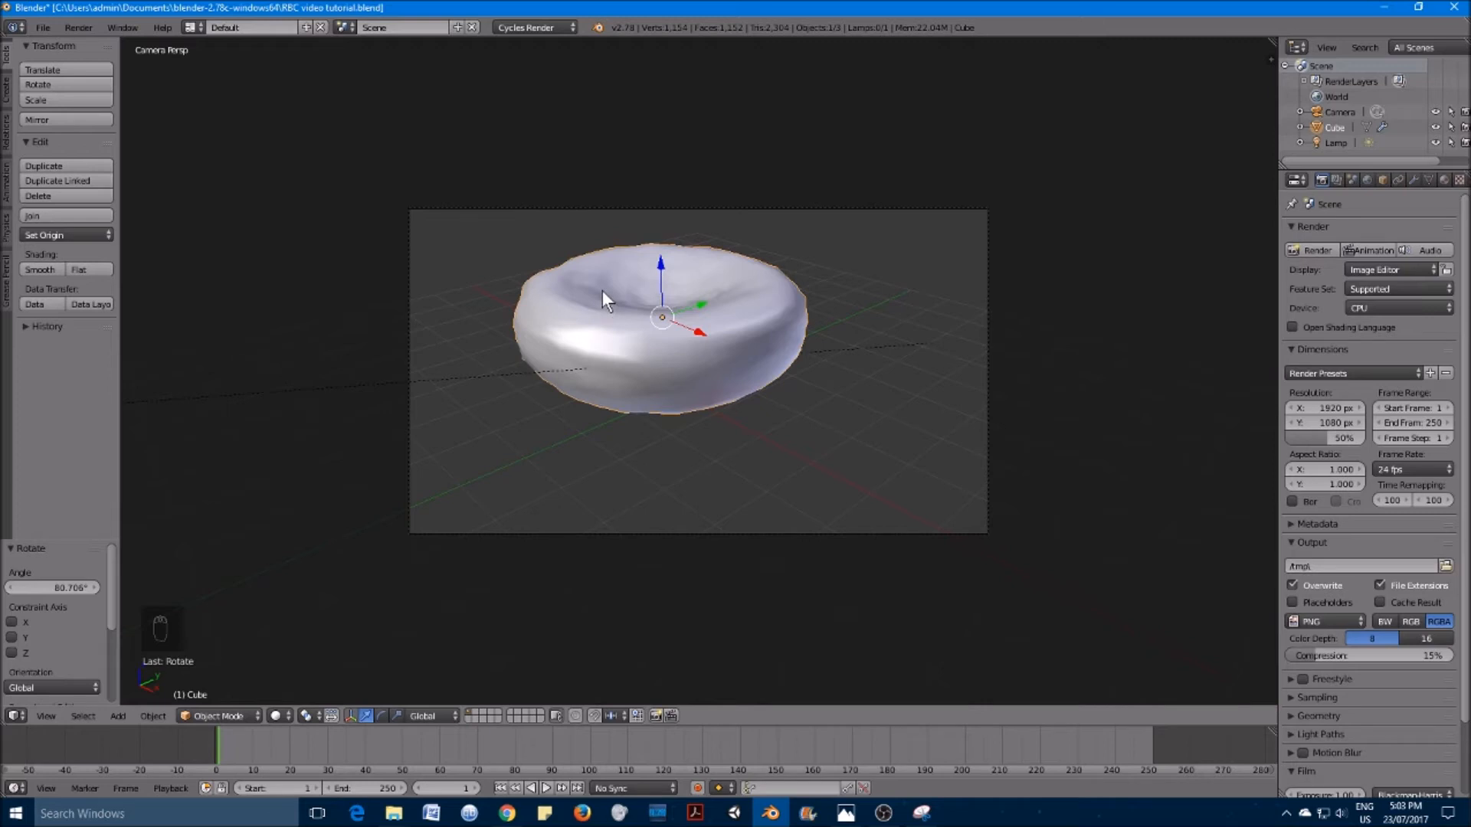
key("g")
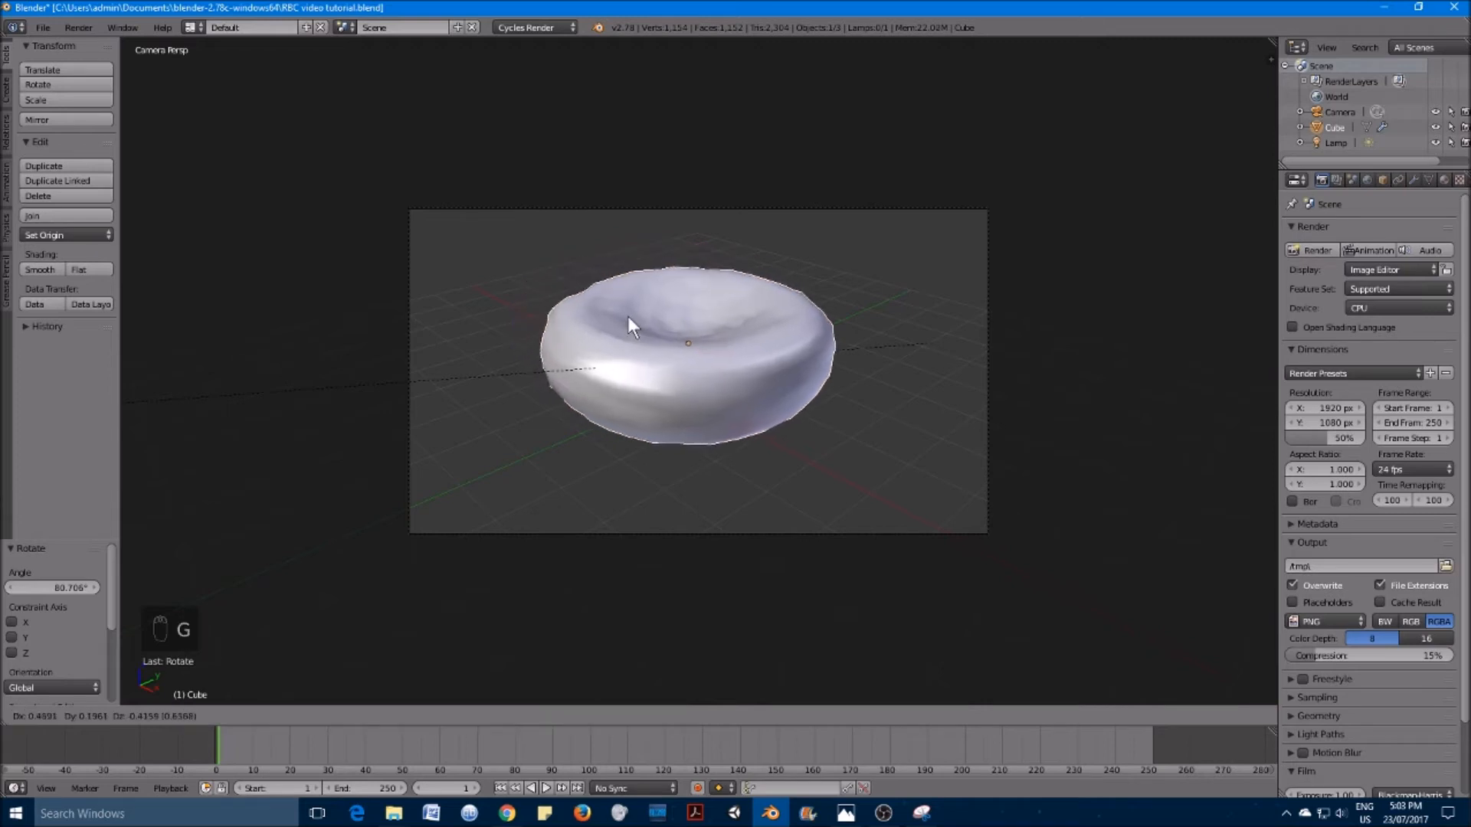
left_click(629, 320)
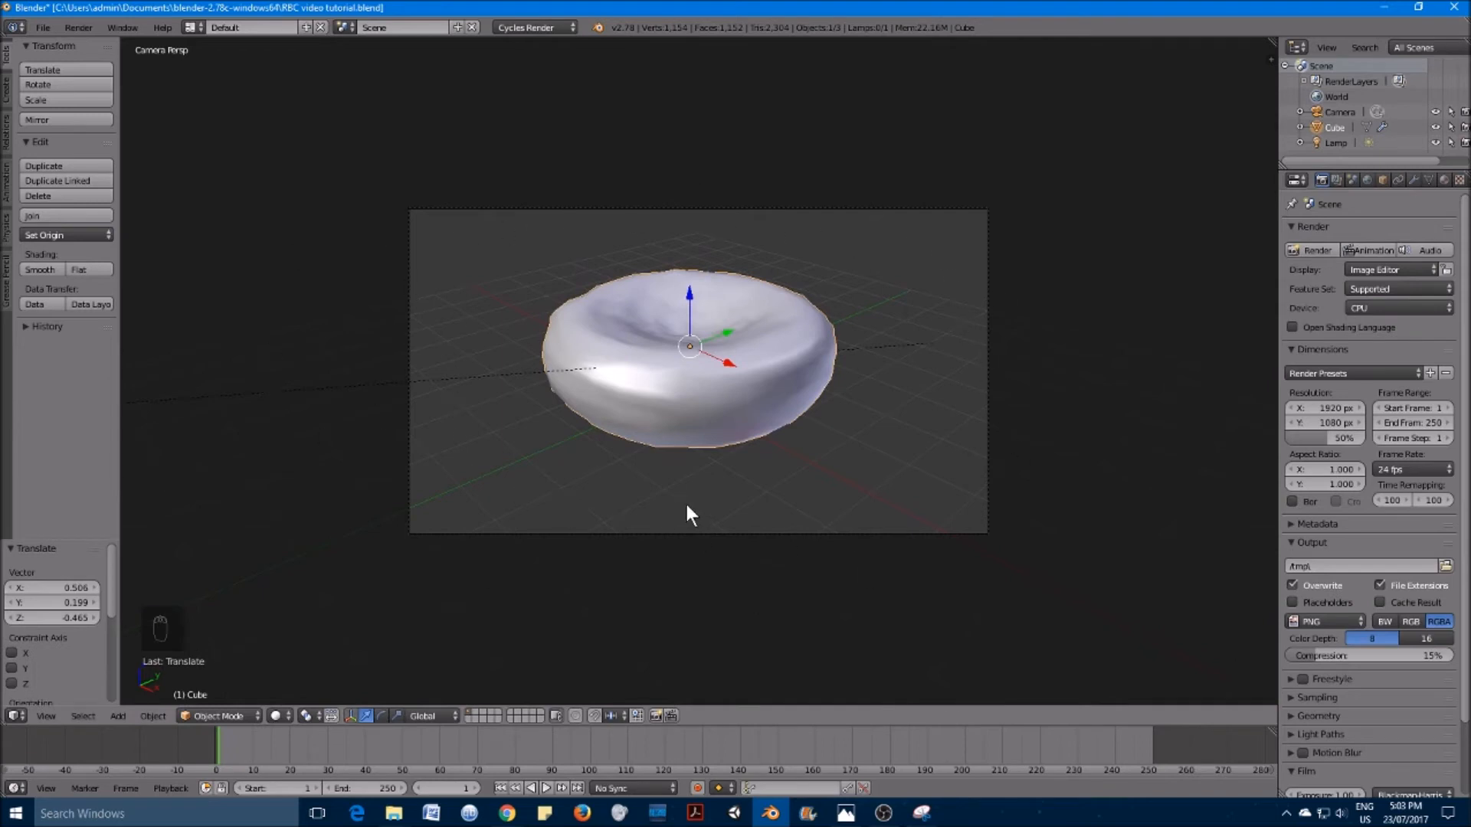
Step: Move the cell out of the camera frame and bring it back to the middle
key("g")
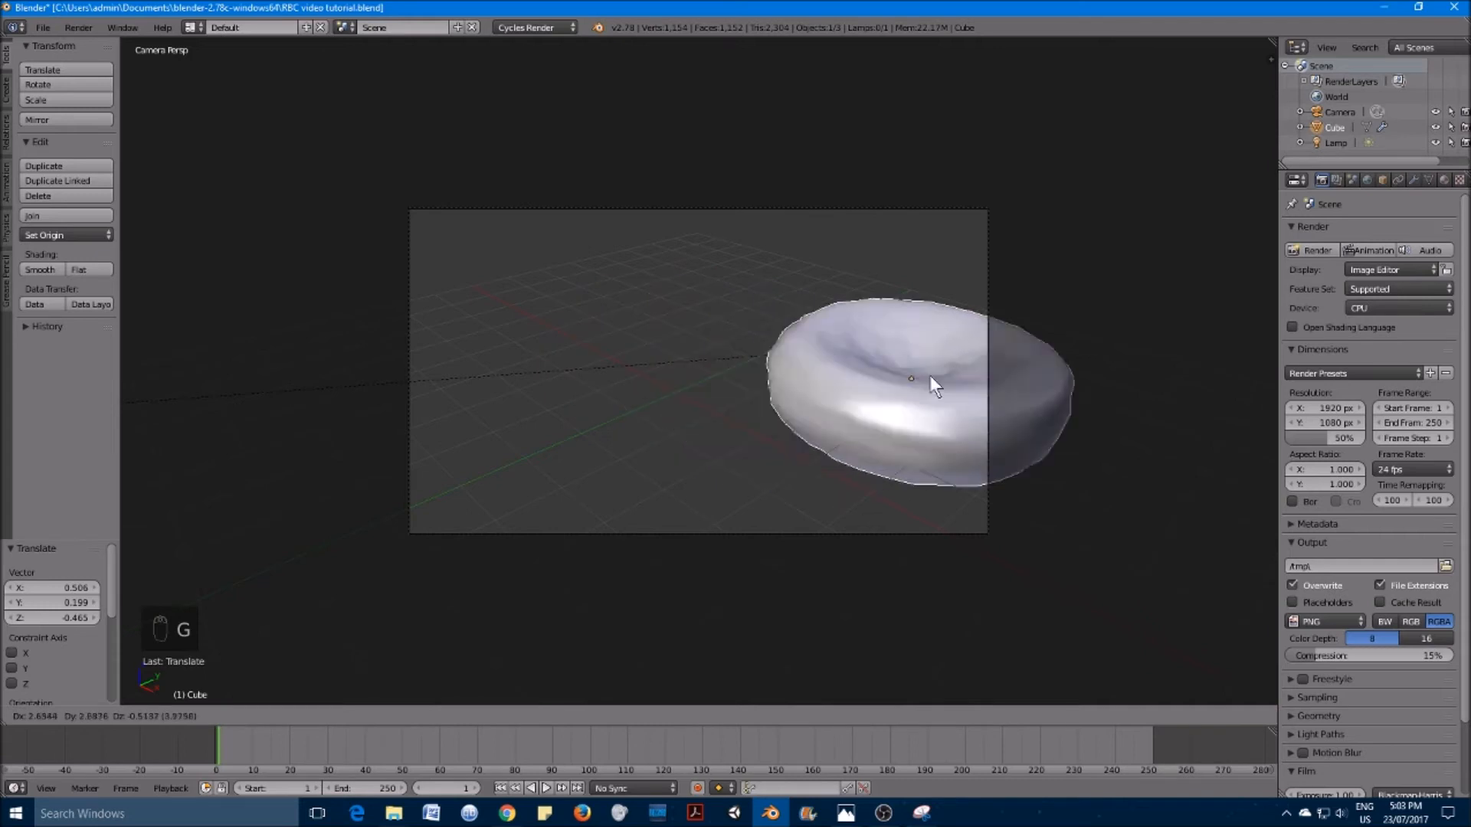
left_click(1022, 366)
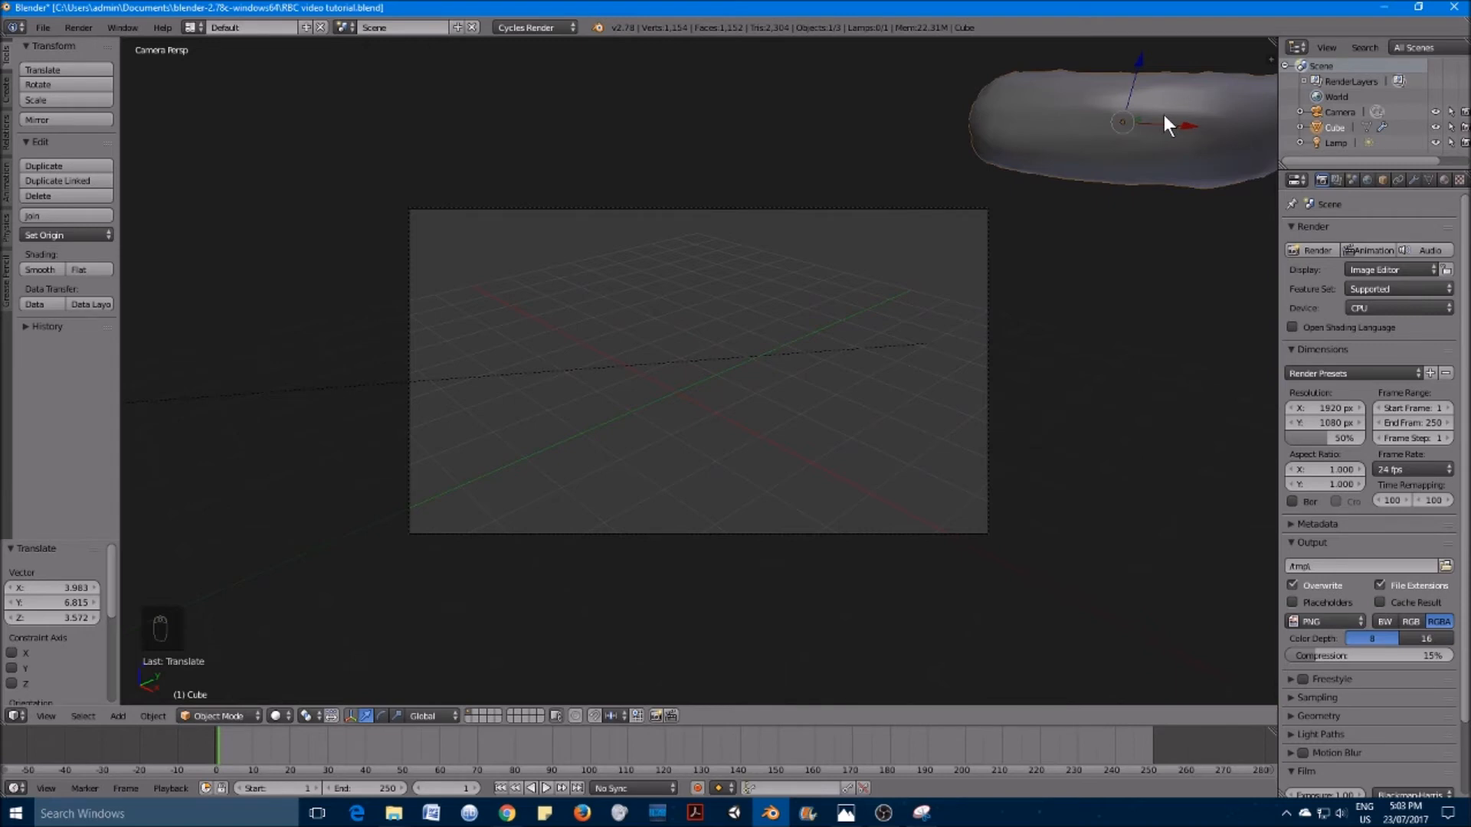
key("g")
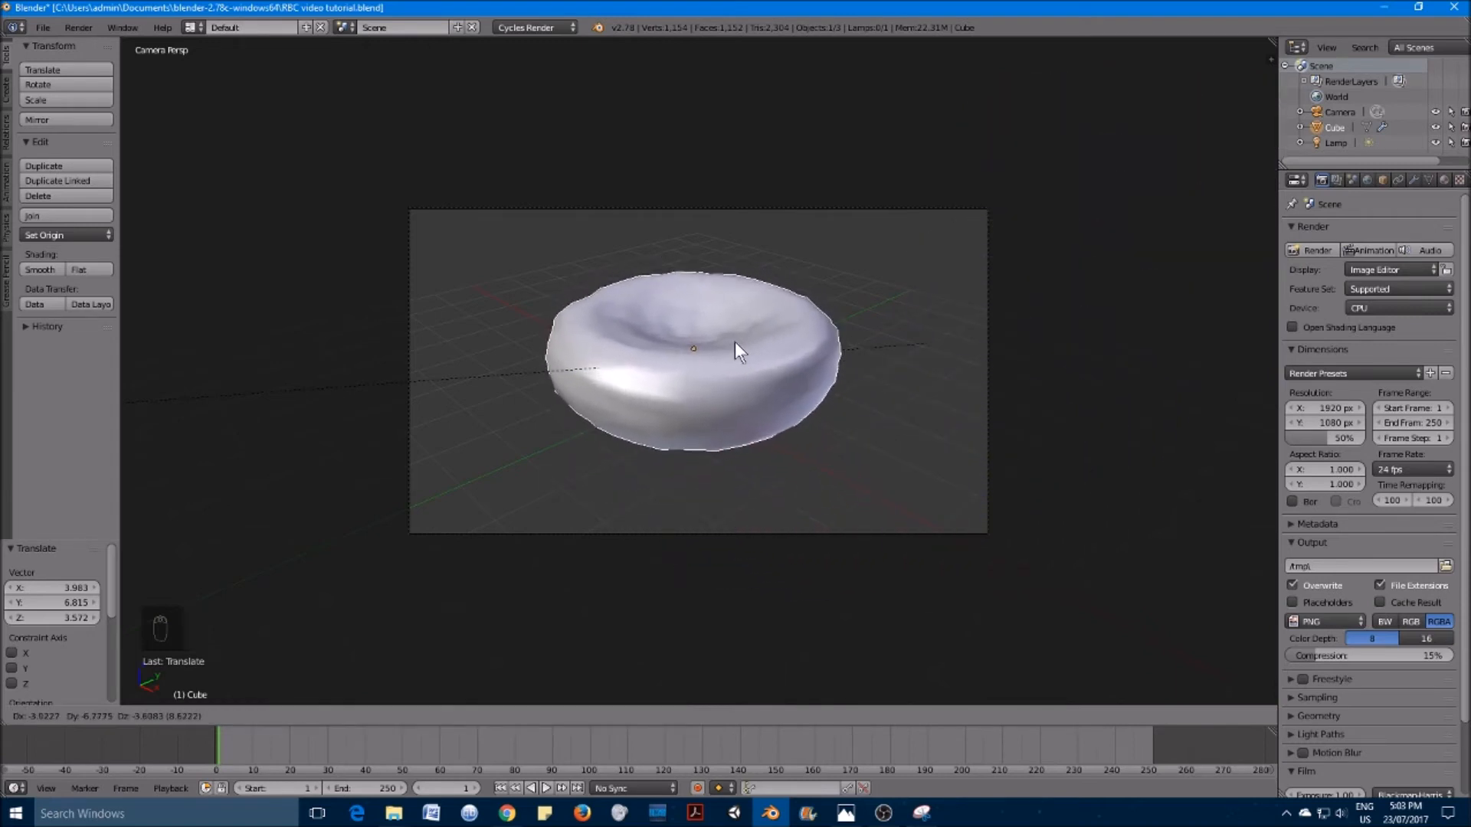
left_click(733, 347)
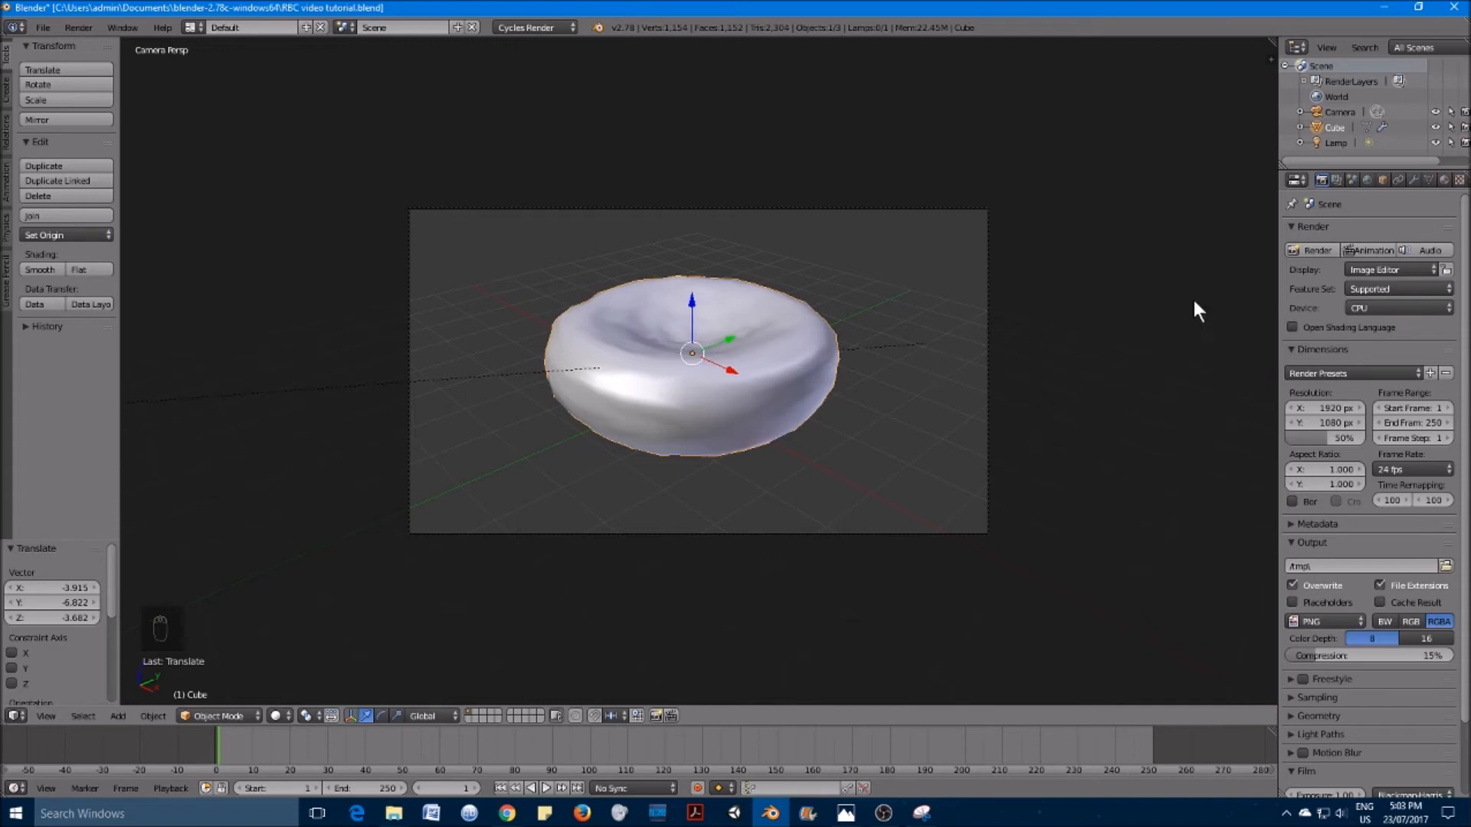
Step: Render the scene to check how the cell is framed
left_click(1320, 249)
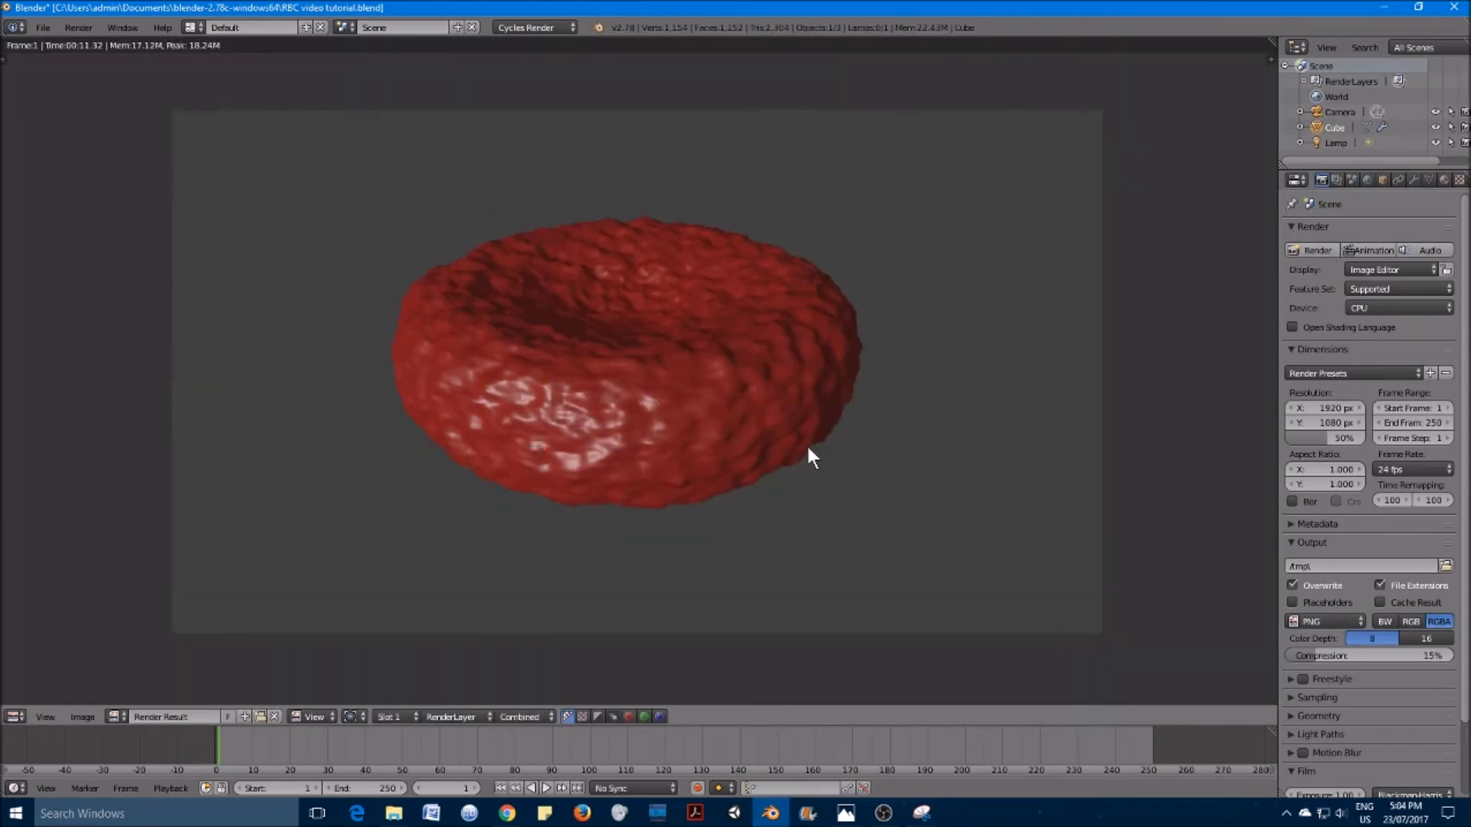
left_click(883, 813)
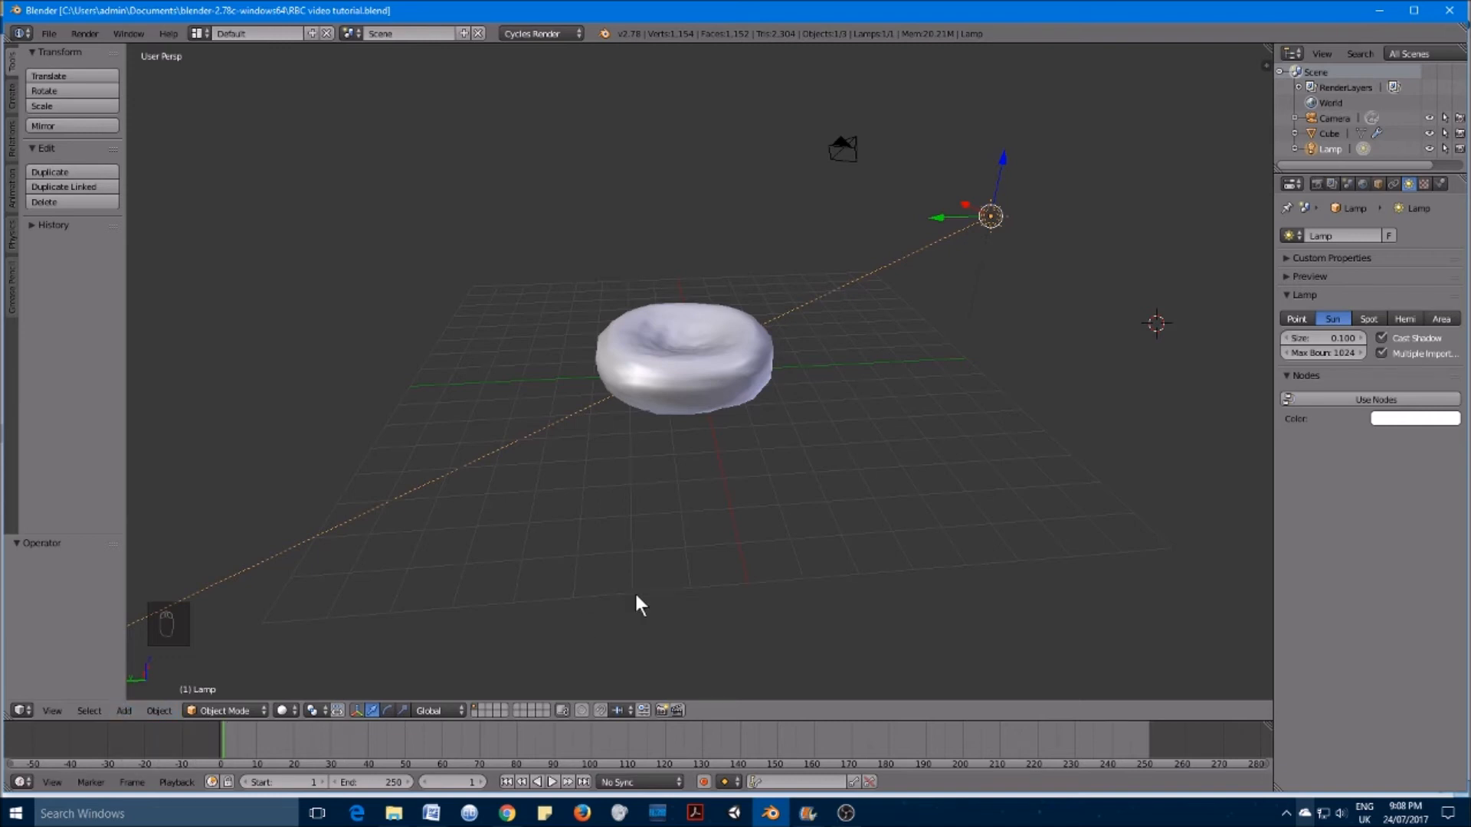
Step: Add a mesh plane and move it to just beneath the blood cell
key("shift+a")
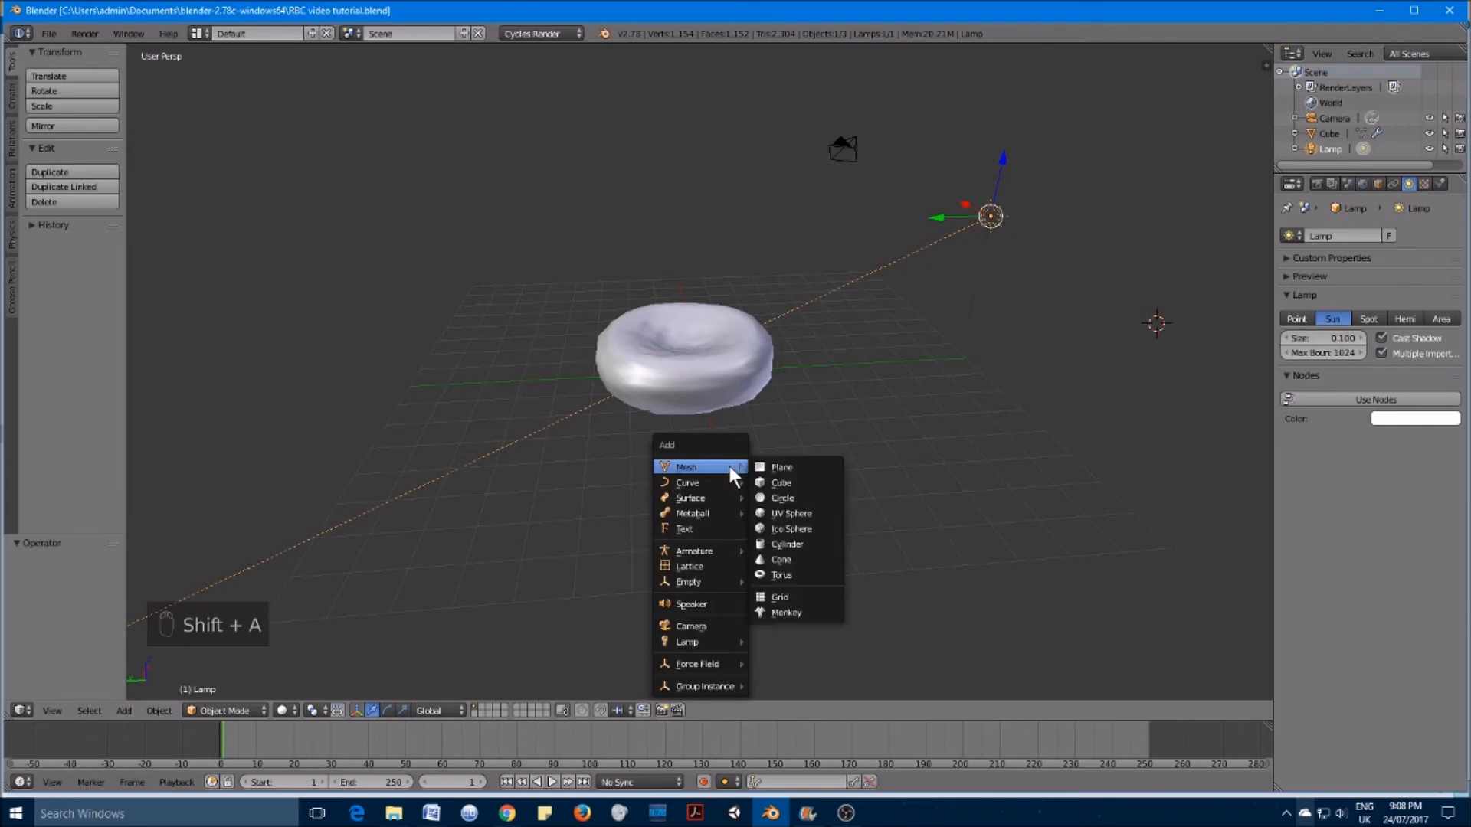
left_click(781, 466)
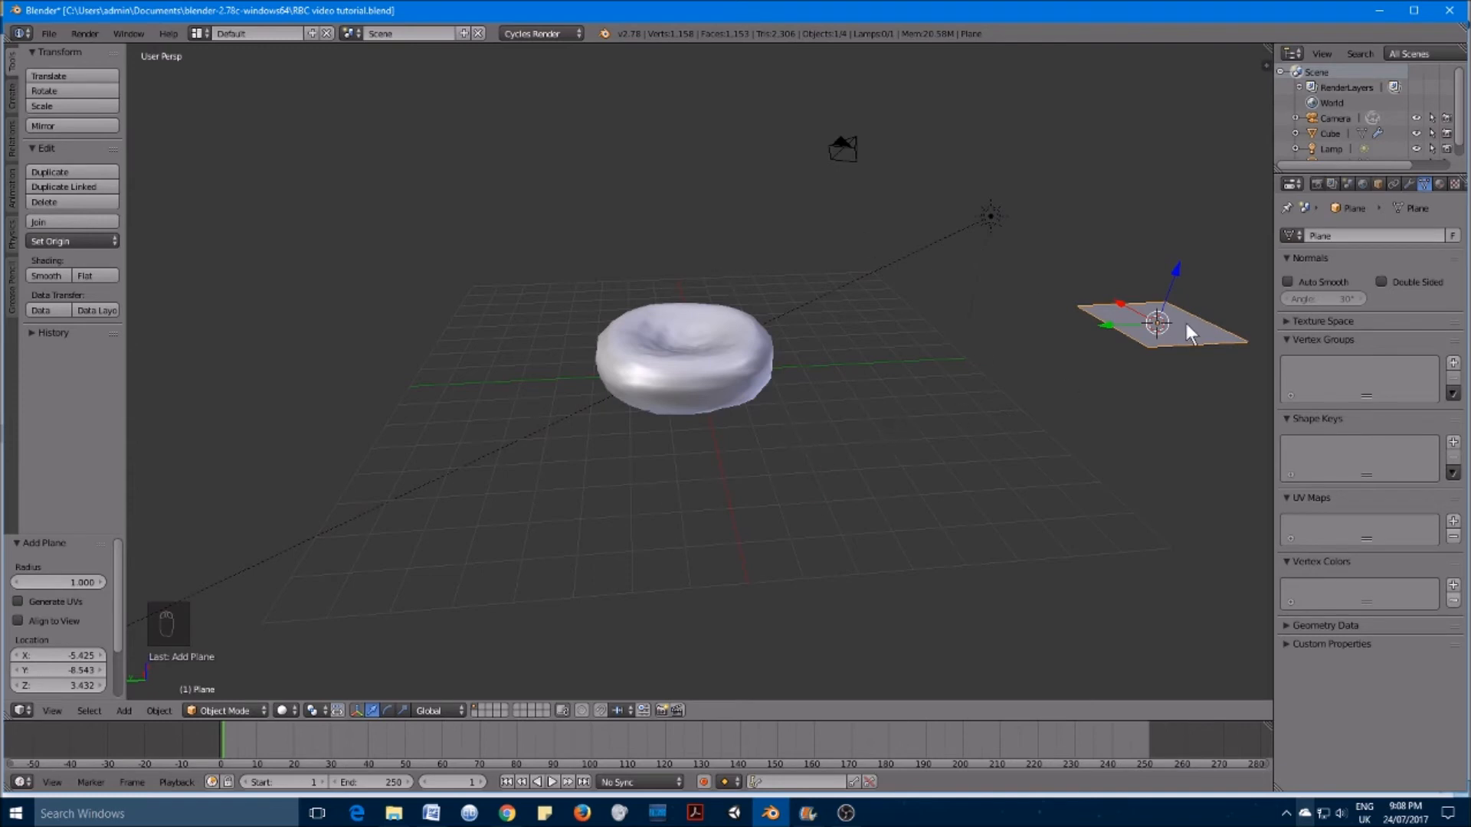
key("g")
left_click(725, 454)
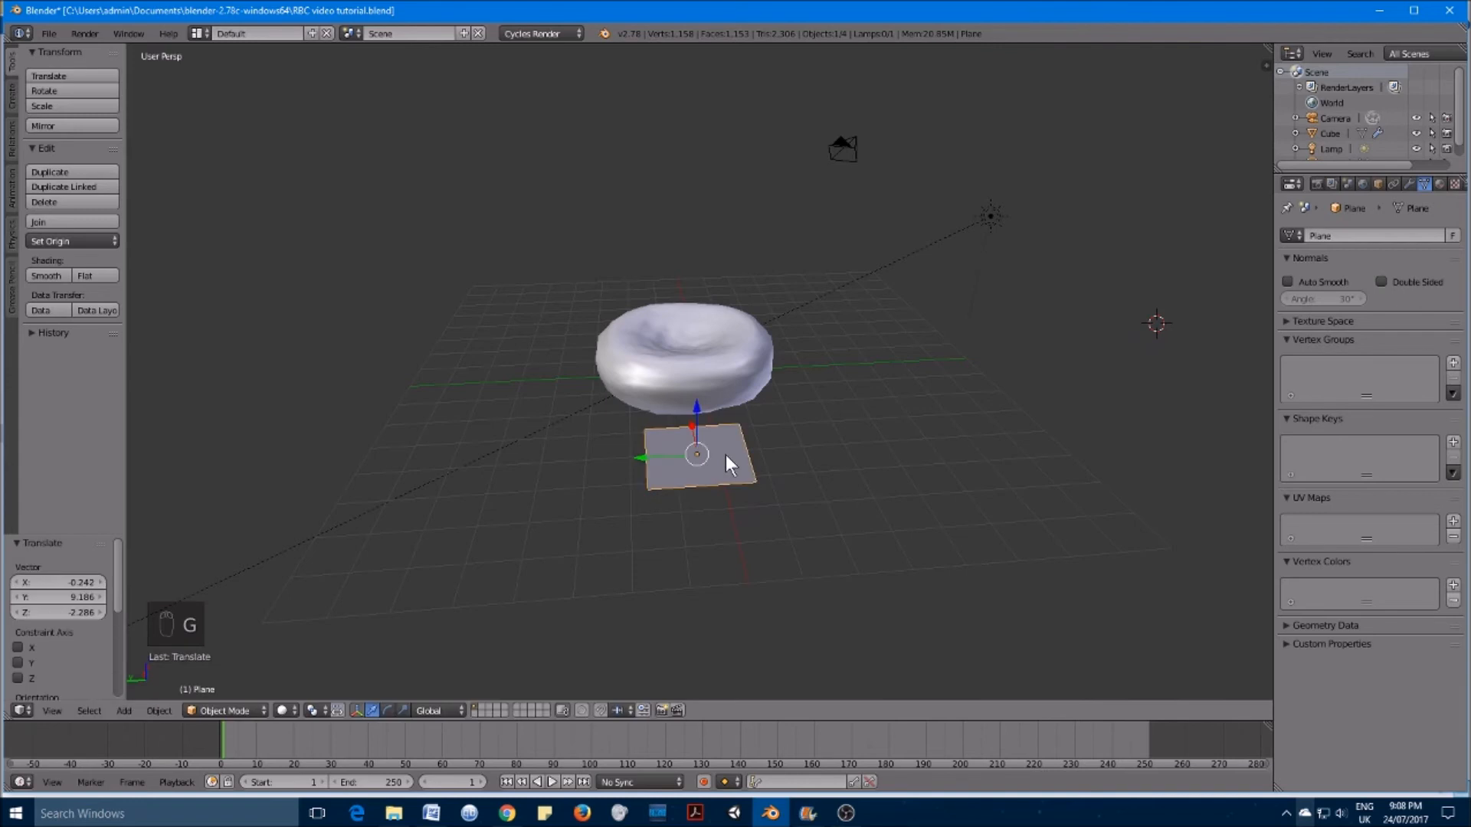
middle_click_drag(757, 453, 759, 414)
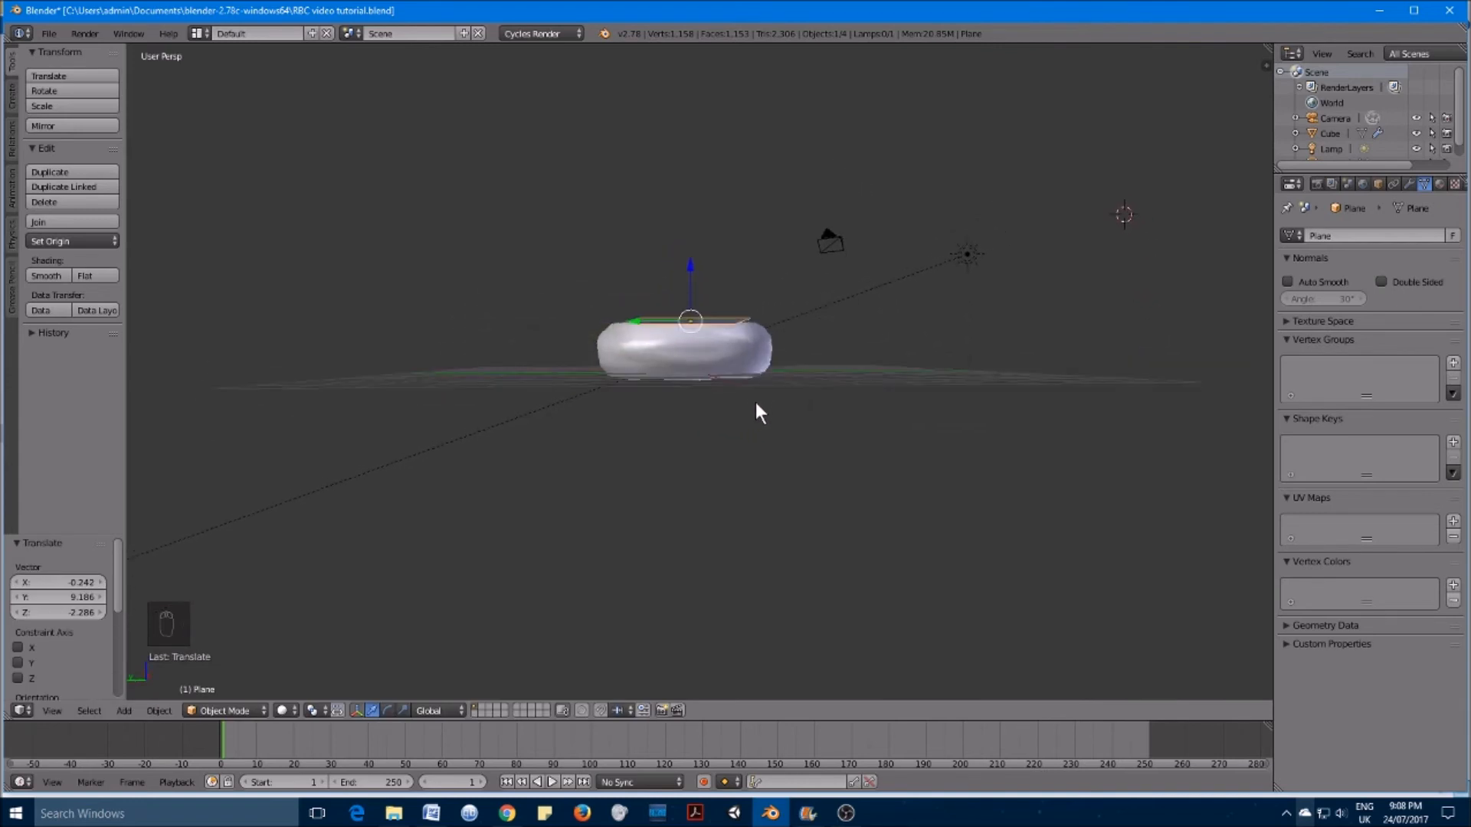
key("g")
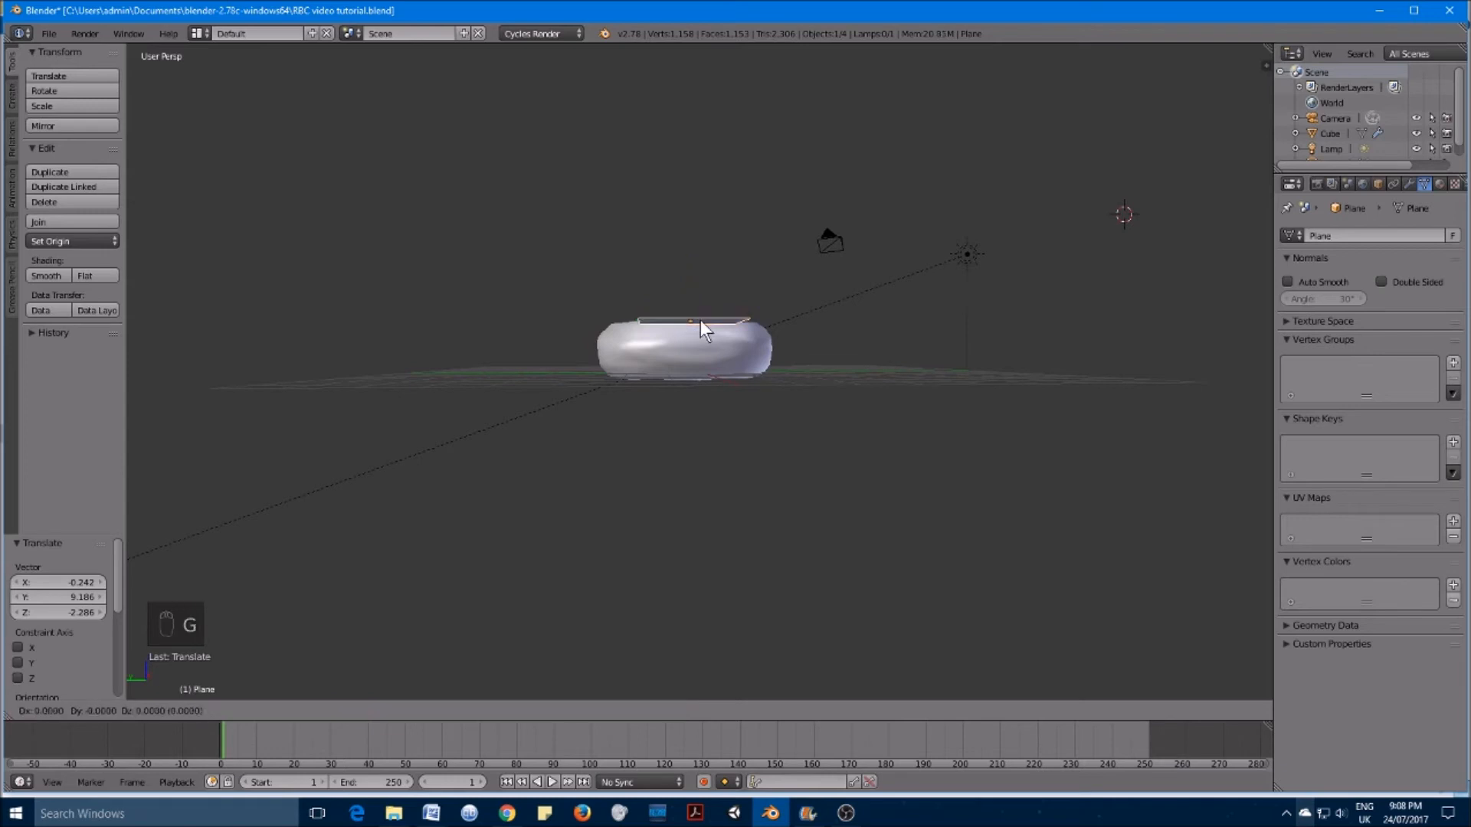
left_click(696, 388)
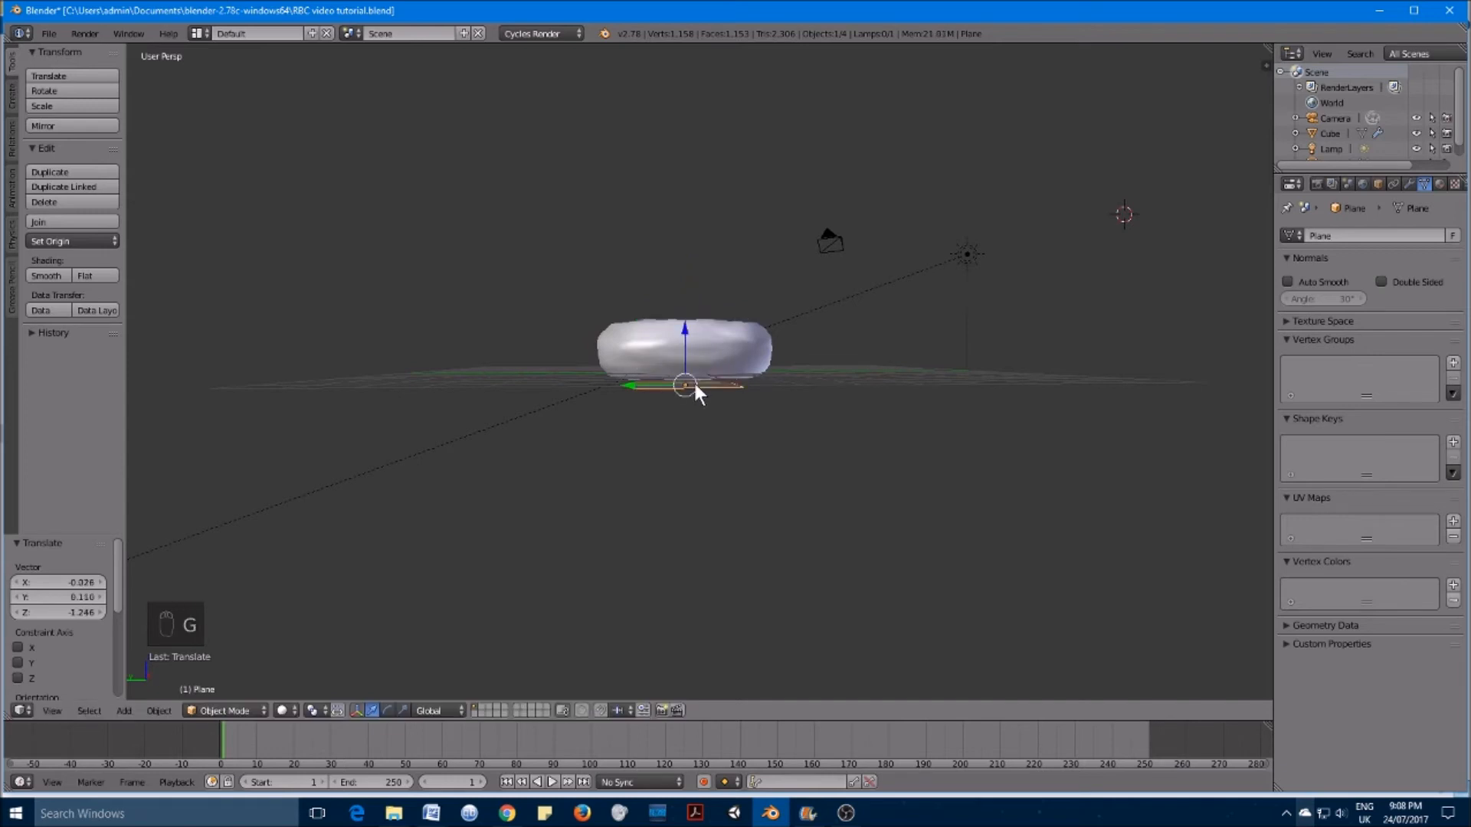
Step: Scale the plane up about 8.8 times and move it so it is roughly centred under the cell as a floor
middle_click_drag(742, 387, 755, 477)
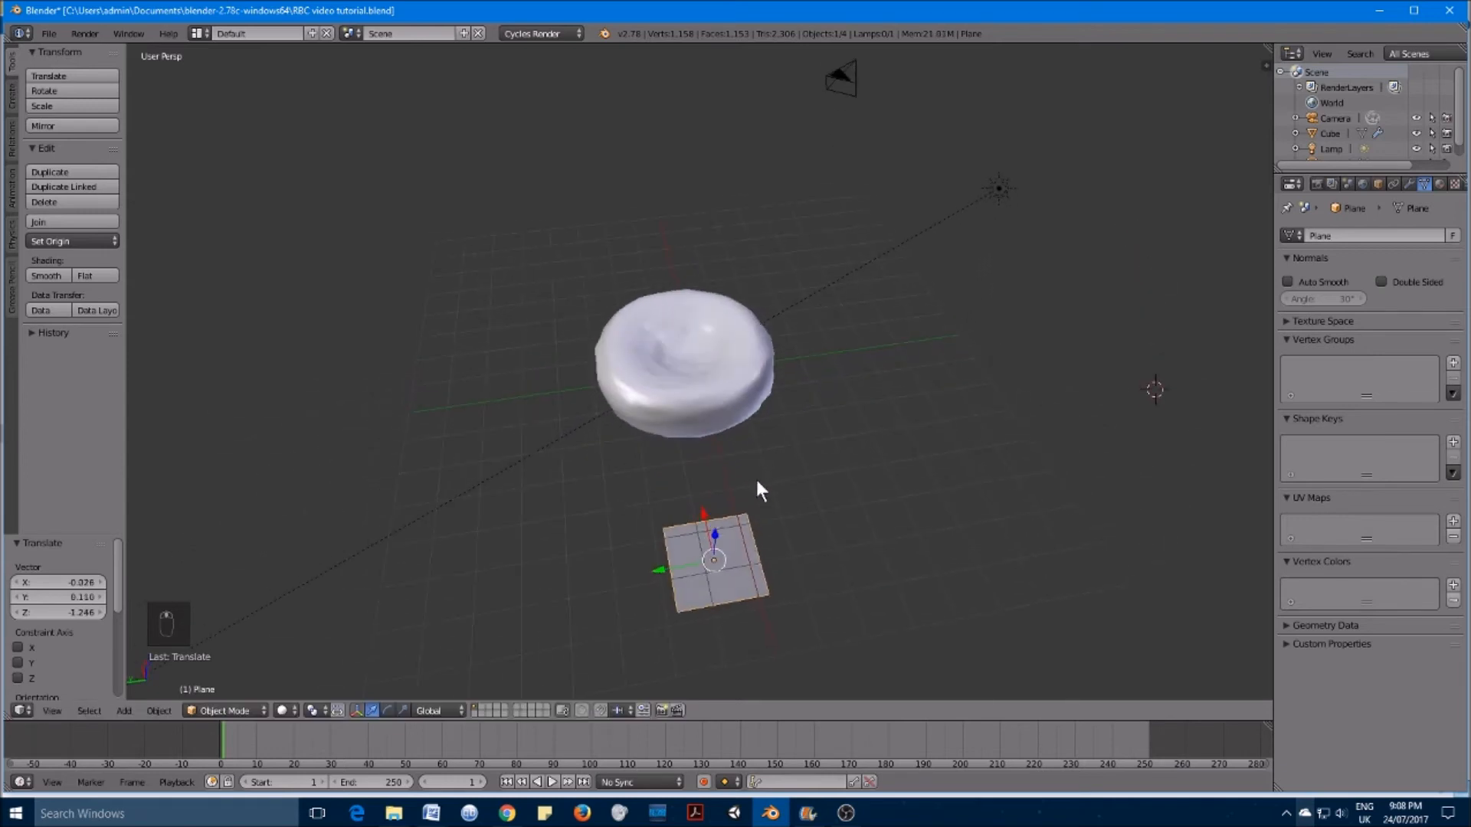
key("s")
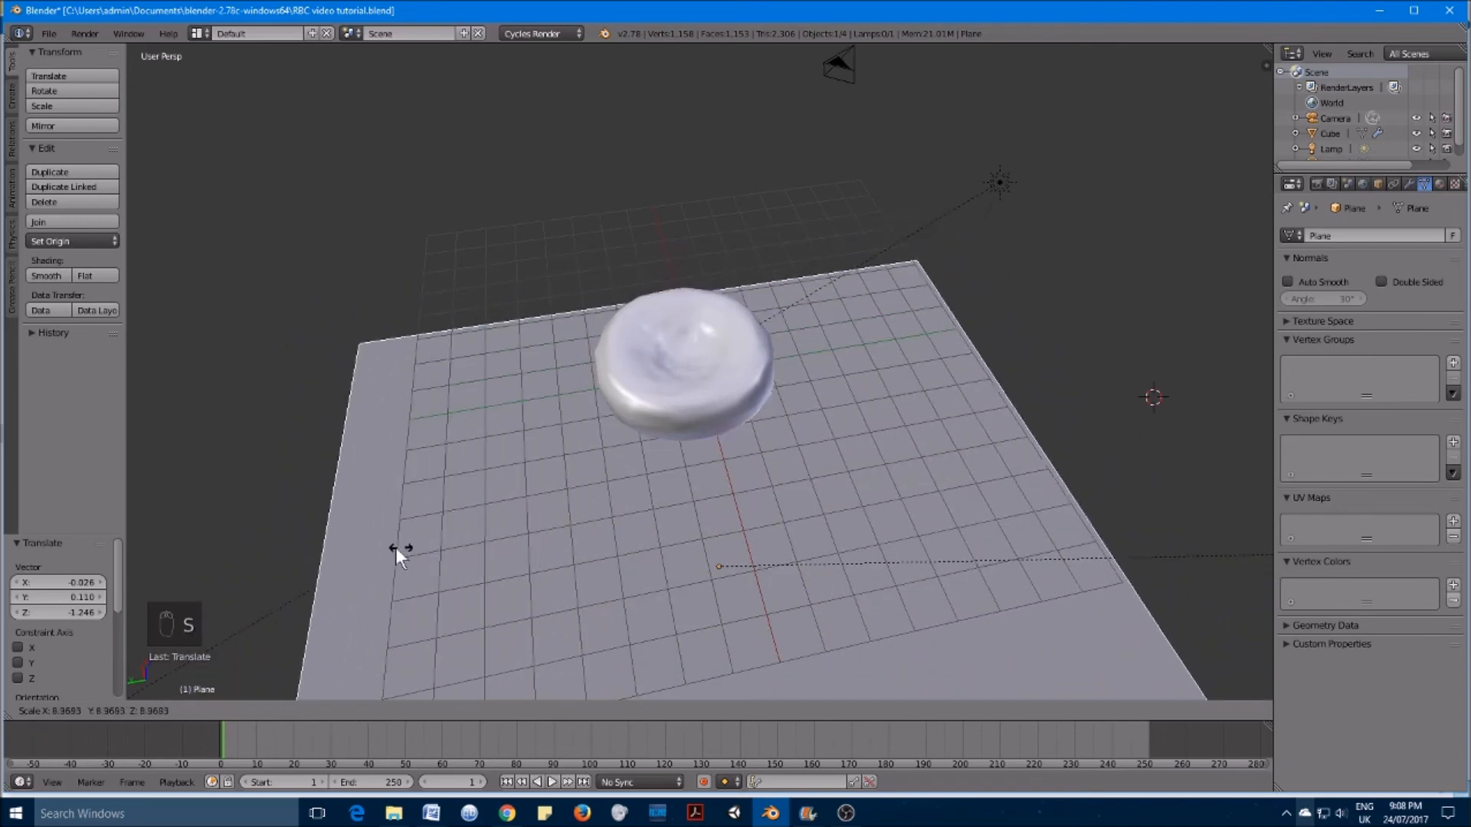
left_click(387, 547)
middle_click_drag(999, 316, 720, 378)
key("g")
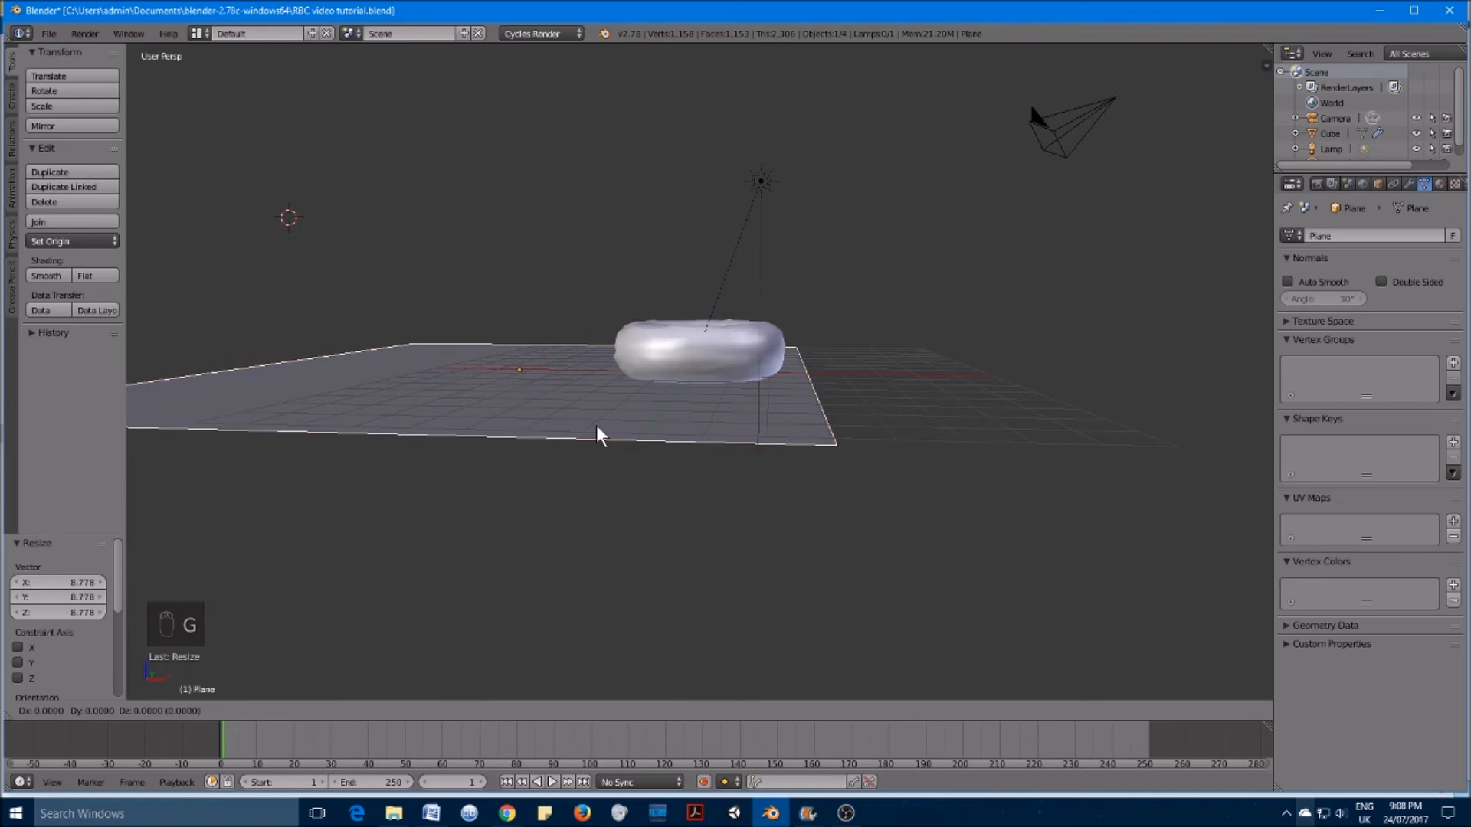
left_click(764, 438)
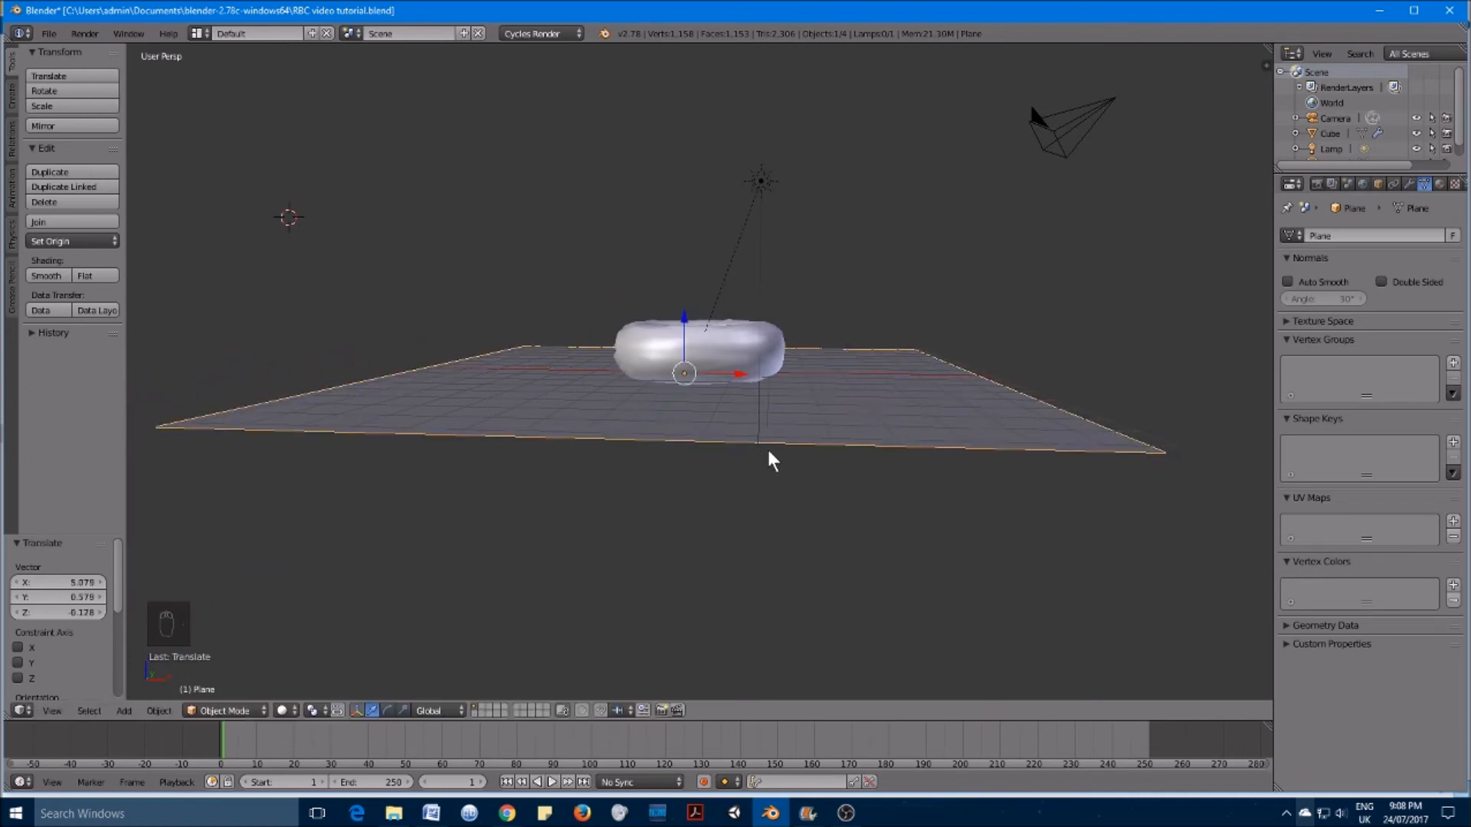
Step: Duplicate the floor plane and place the copy above the cell, offset about 2.4 in X, 0.9 in Y and 2.7 in Z
middle_click_drag(842, 426, 1023, 455)
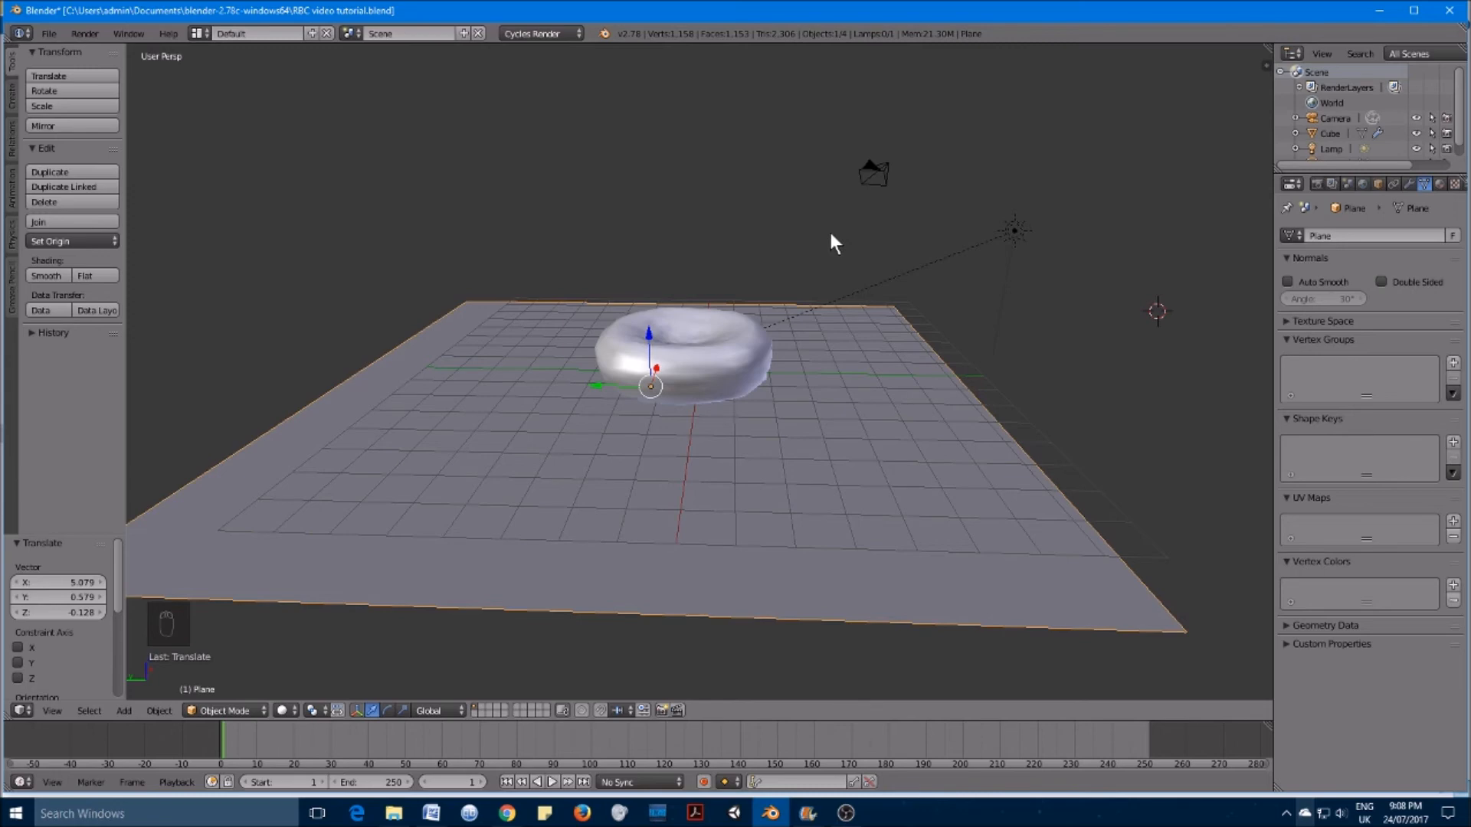
key("KP_0")
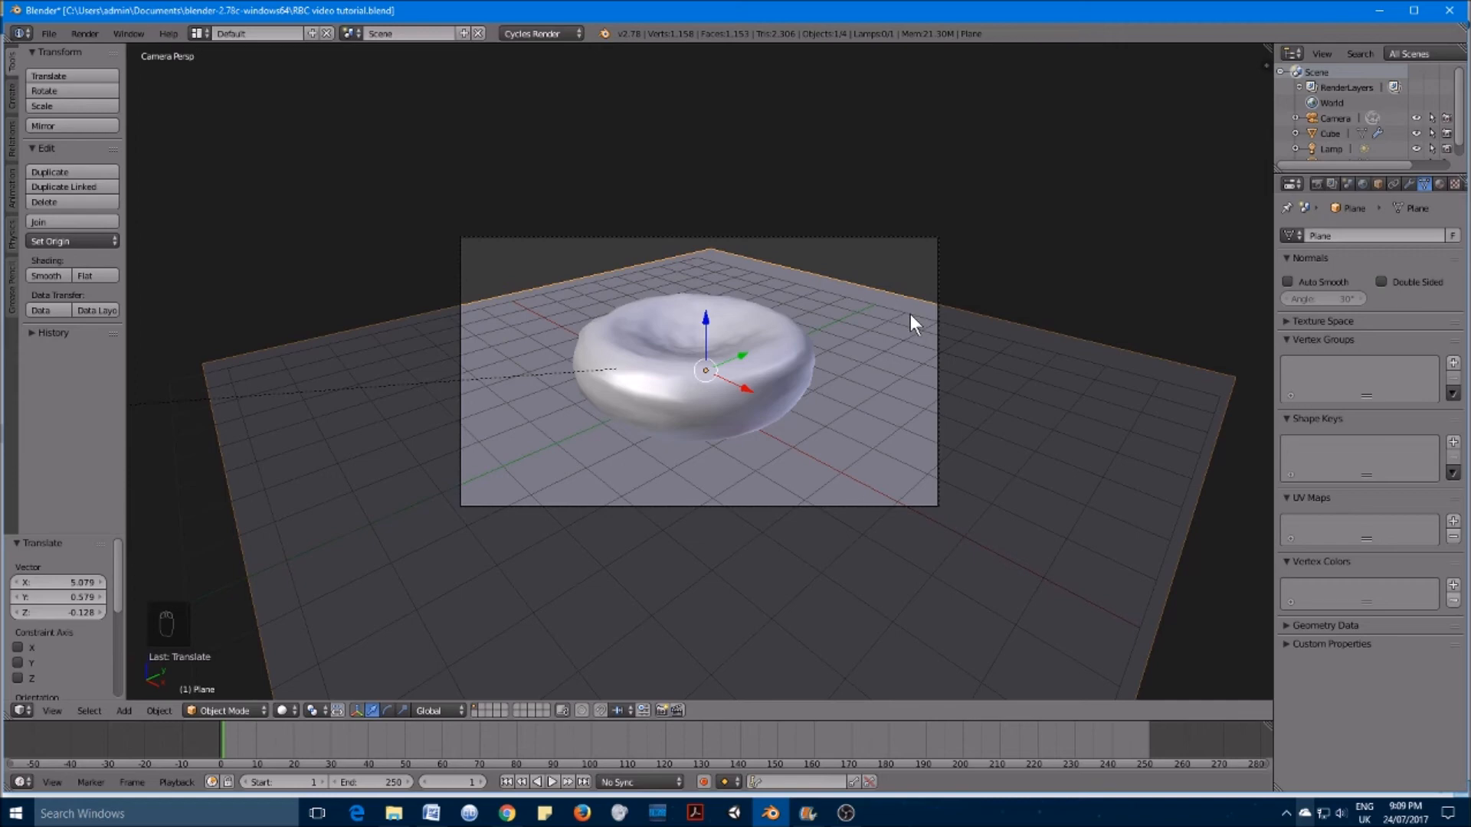
key("KP_0")
middle_click_drag(779, 296, 755, 334)
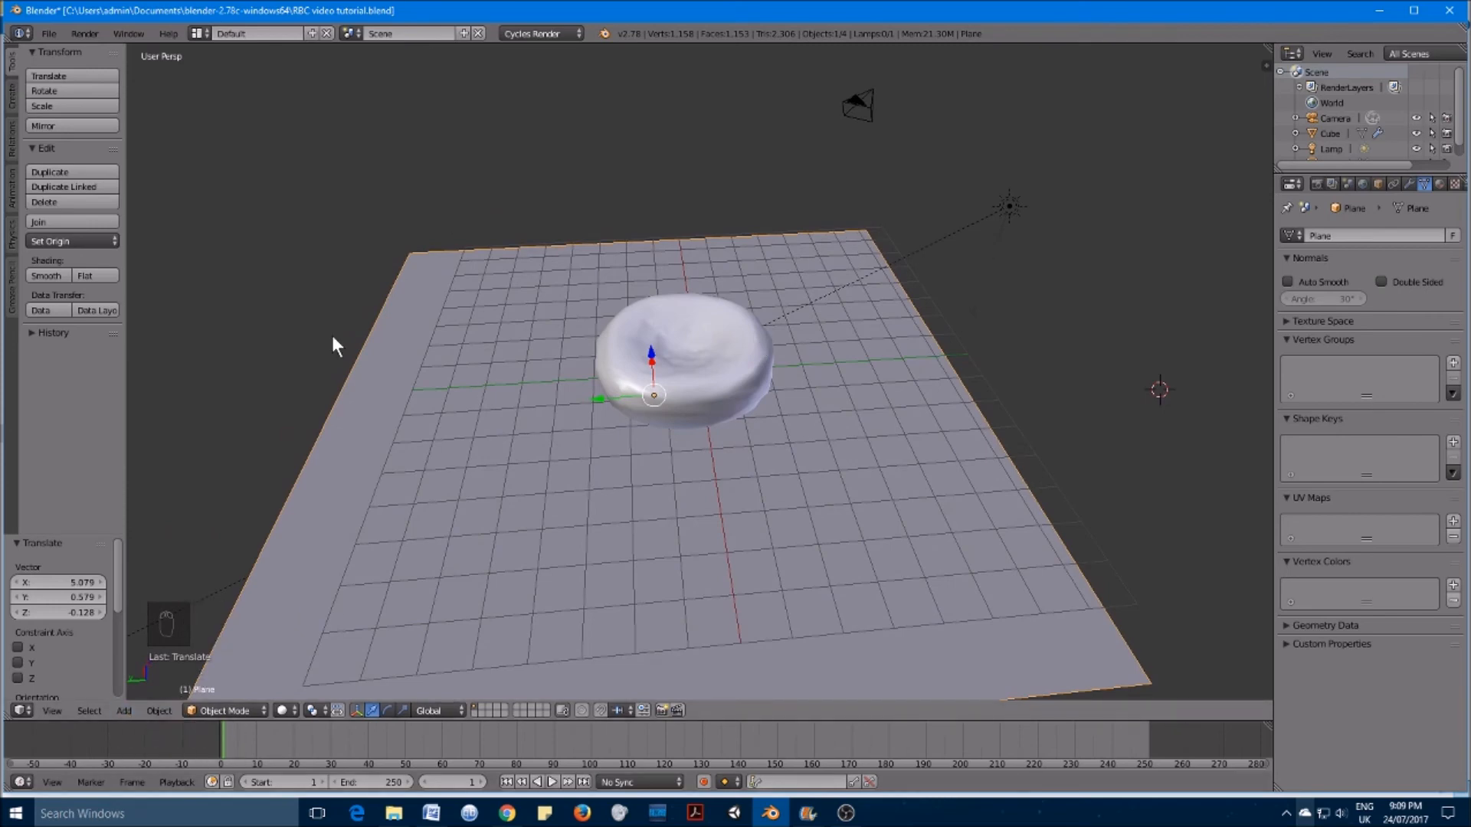
scroll(834, 566, "down", 1)
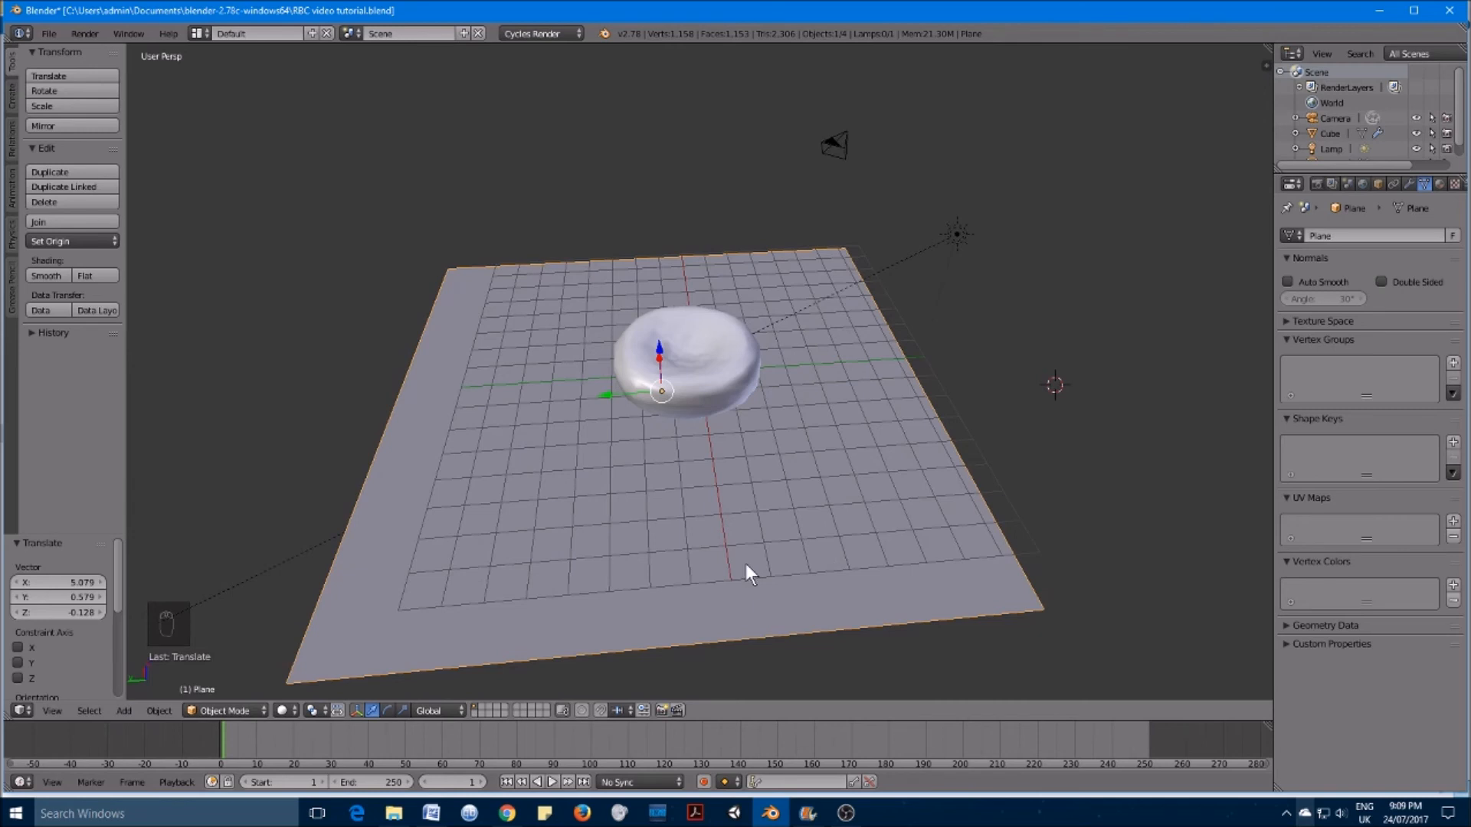
key("shift+d")
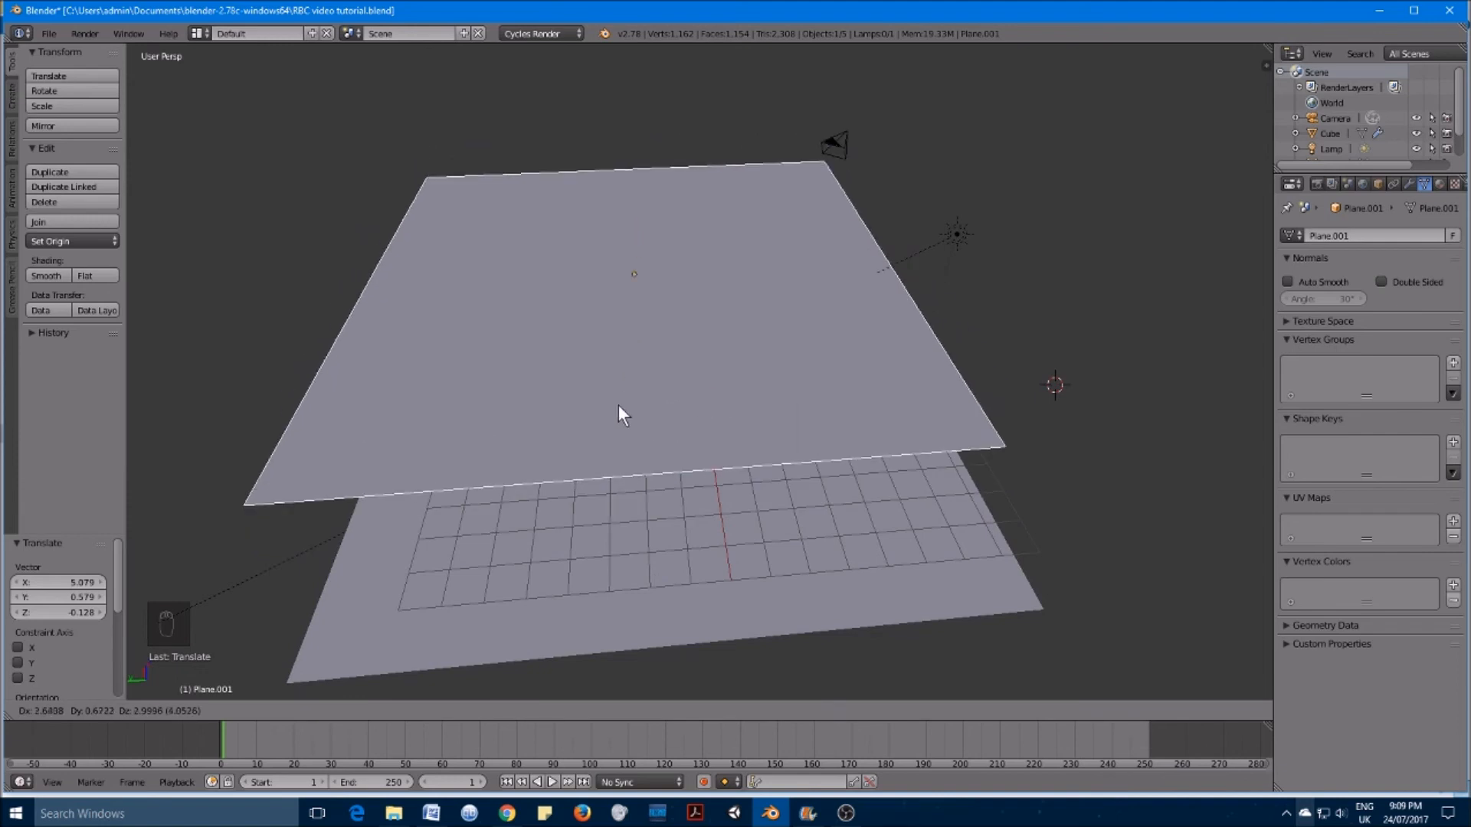
left_click(618, 412)
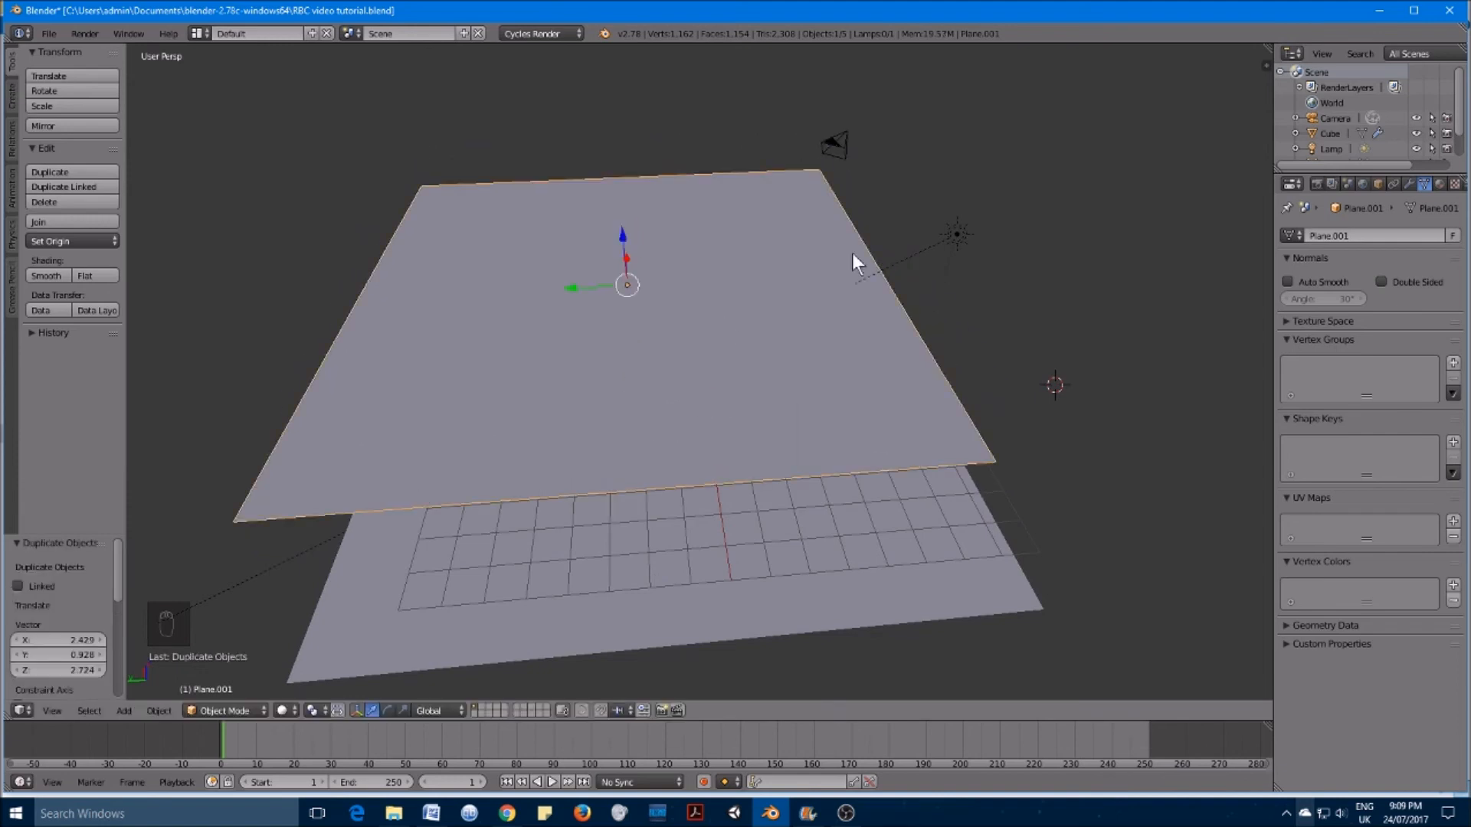
Step: Rotate the duplicated plane about -89.4° around the global X axis so it stands upright as a wall
middle_click_drag(958, 165, 843, 162)
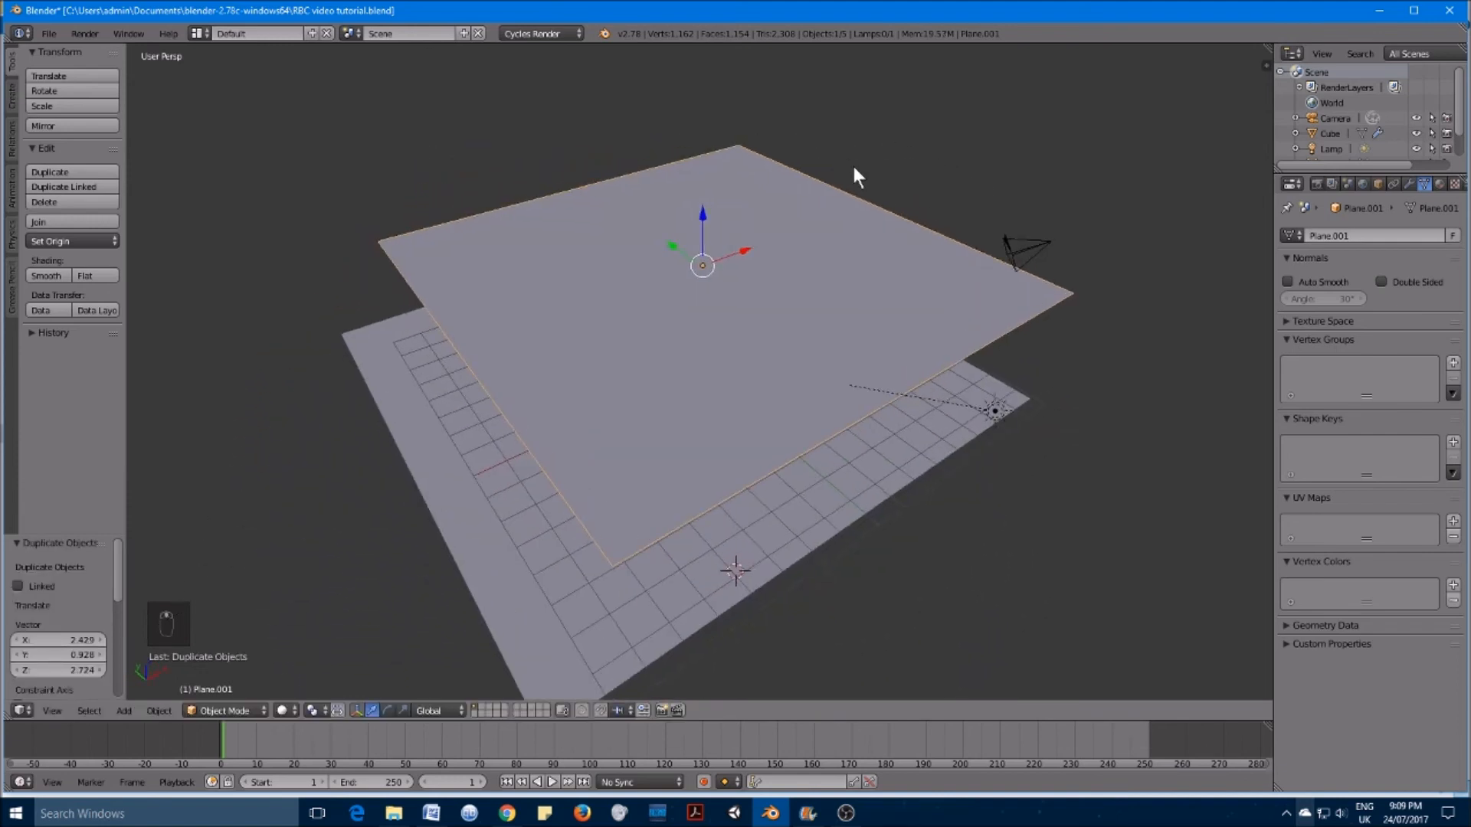
key("KP_0")
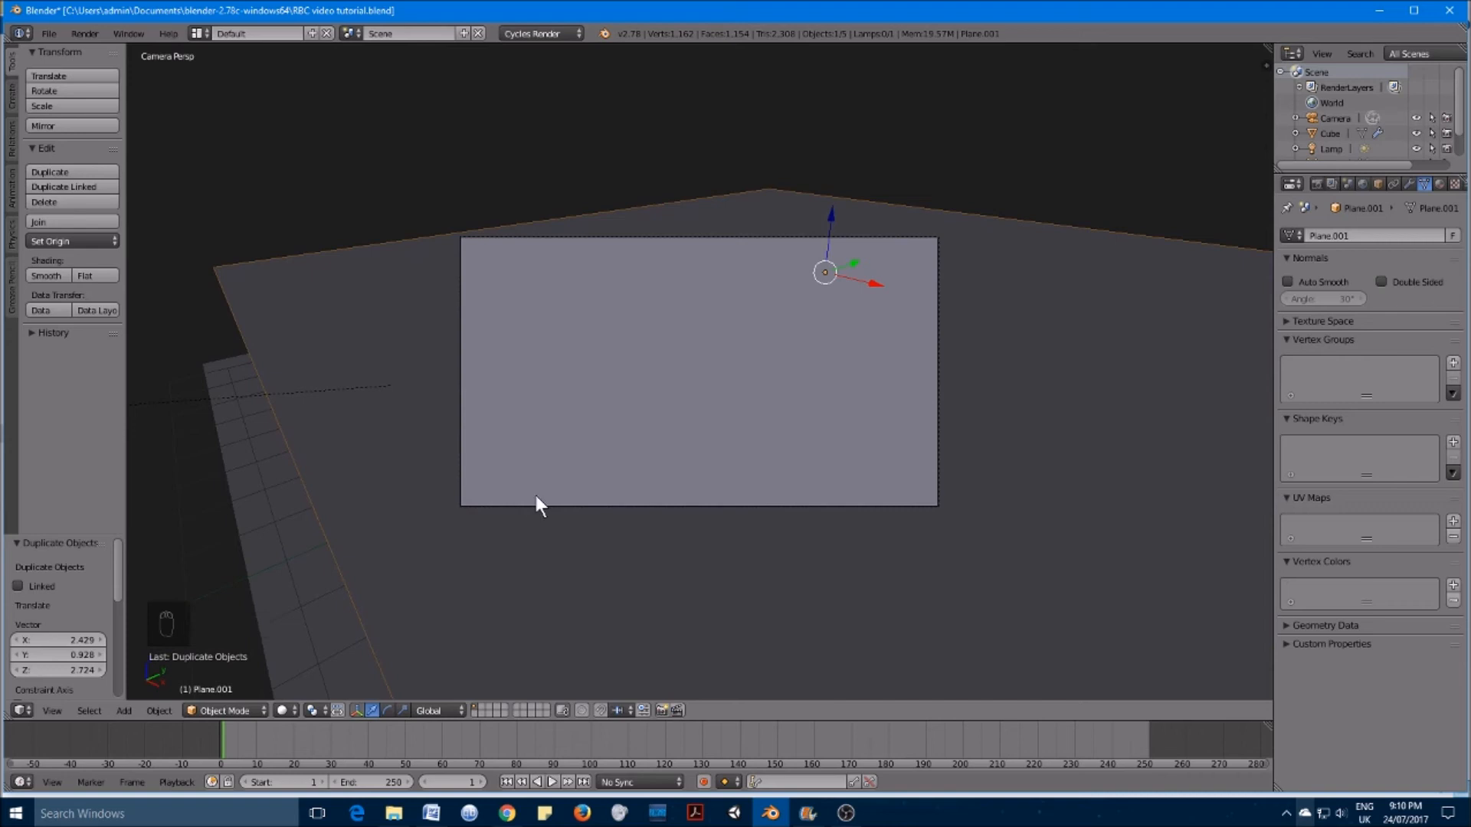
key("KP_0")
middle_click_drag(908, 453, 905, 413)
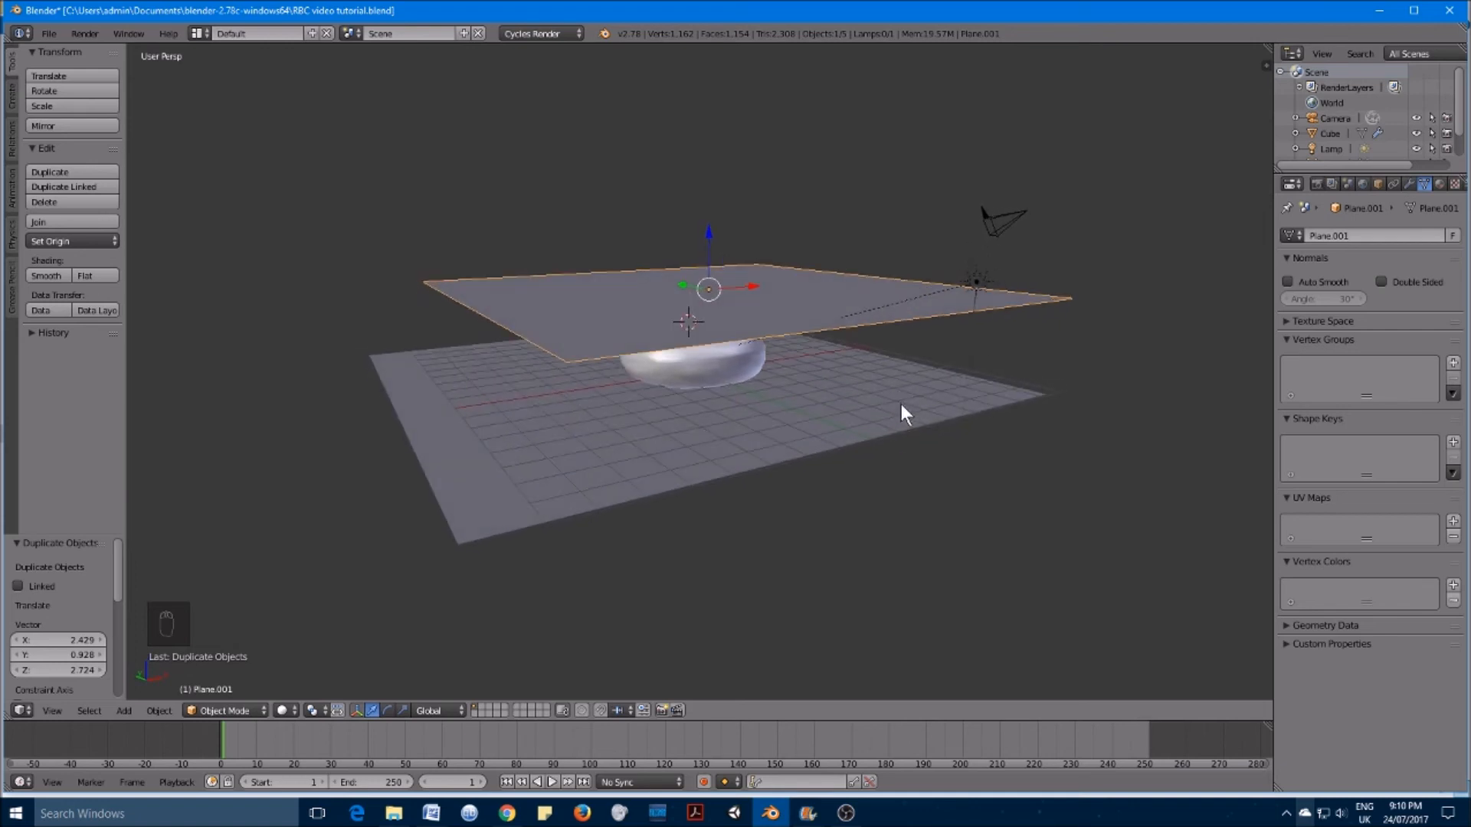
middle_click_drag(847, 321, 852, 431)
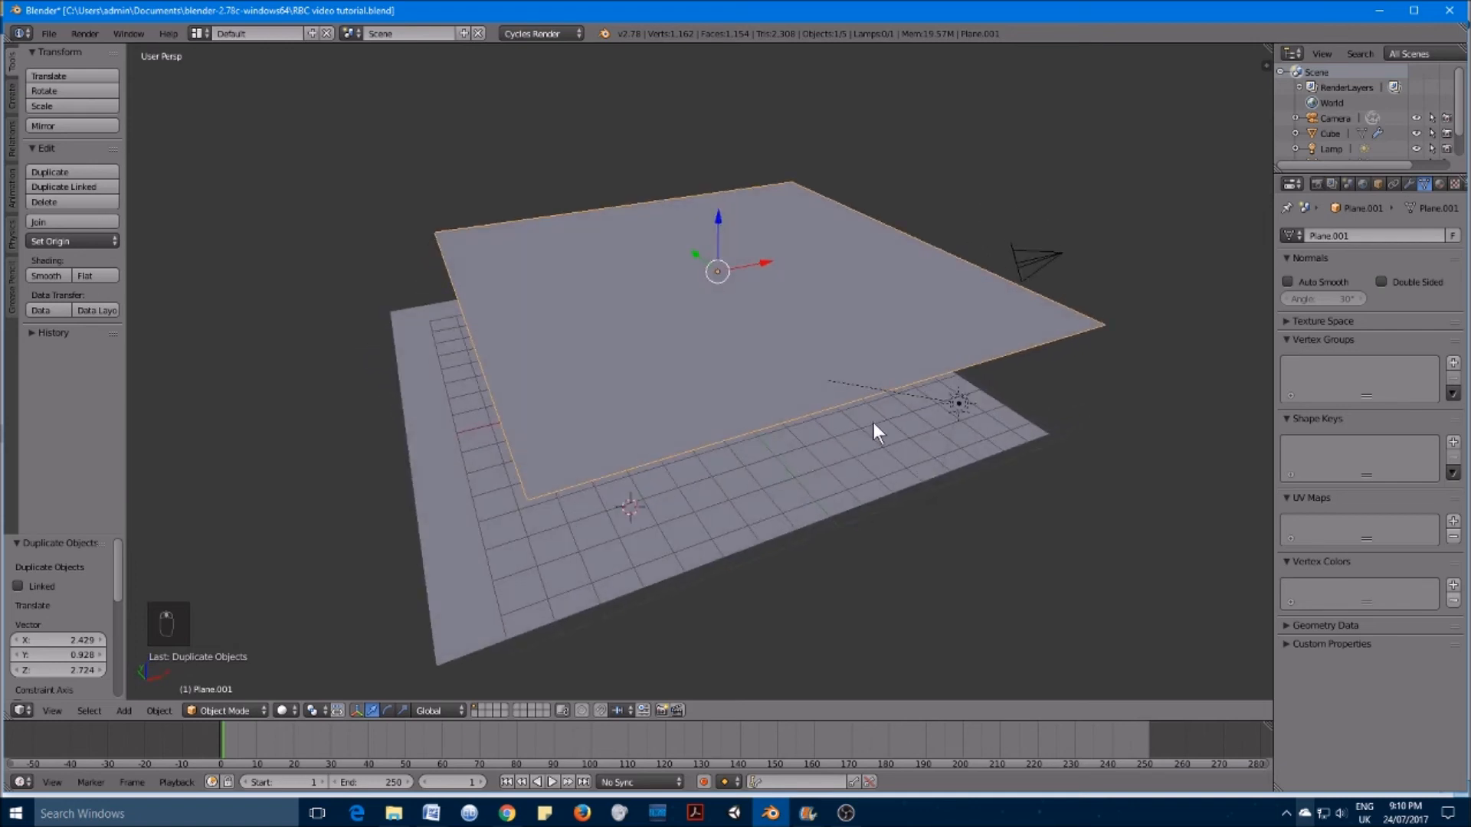
key("r")
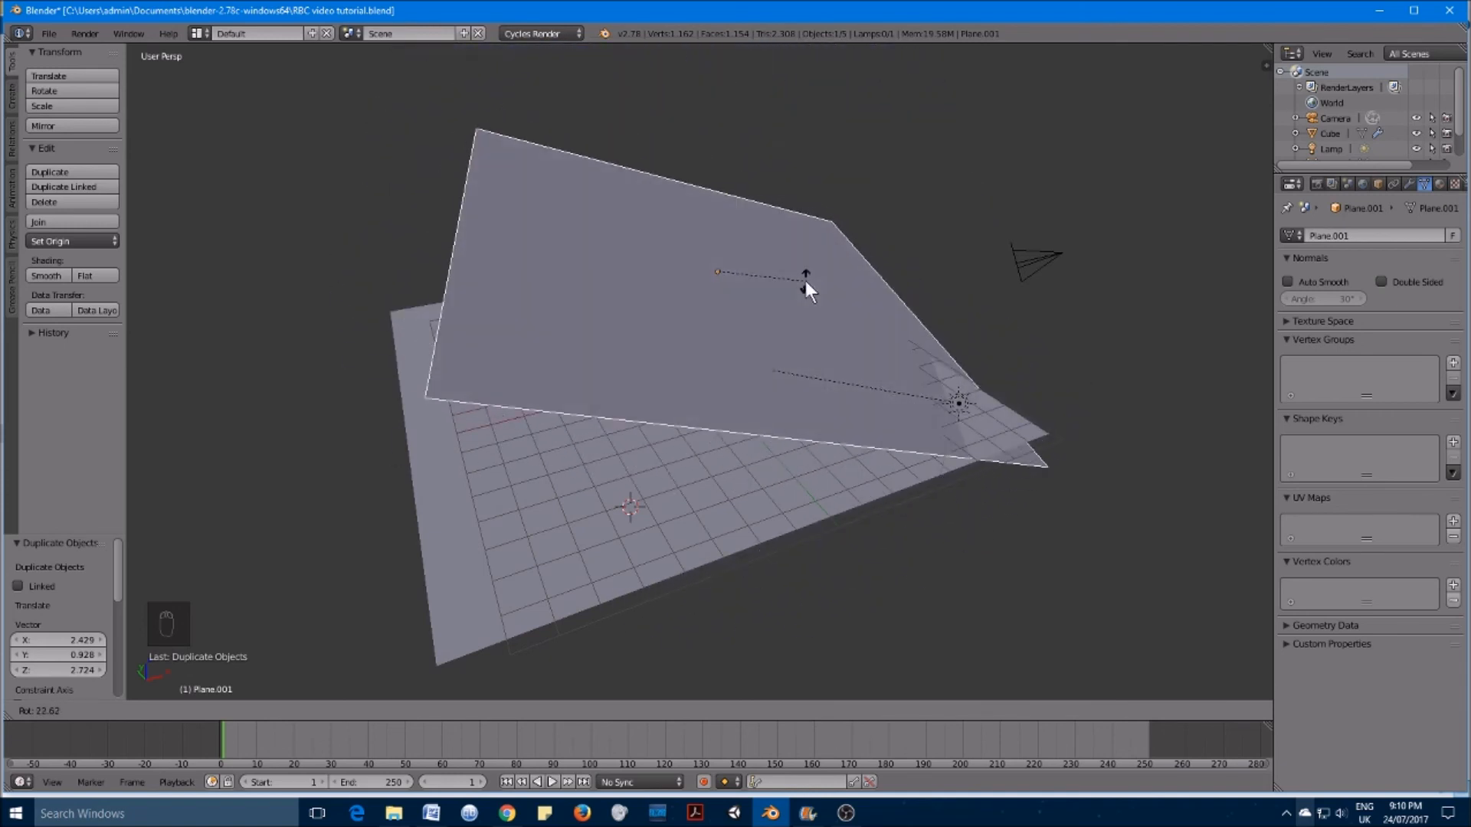
key("Escape")
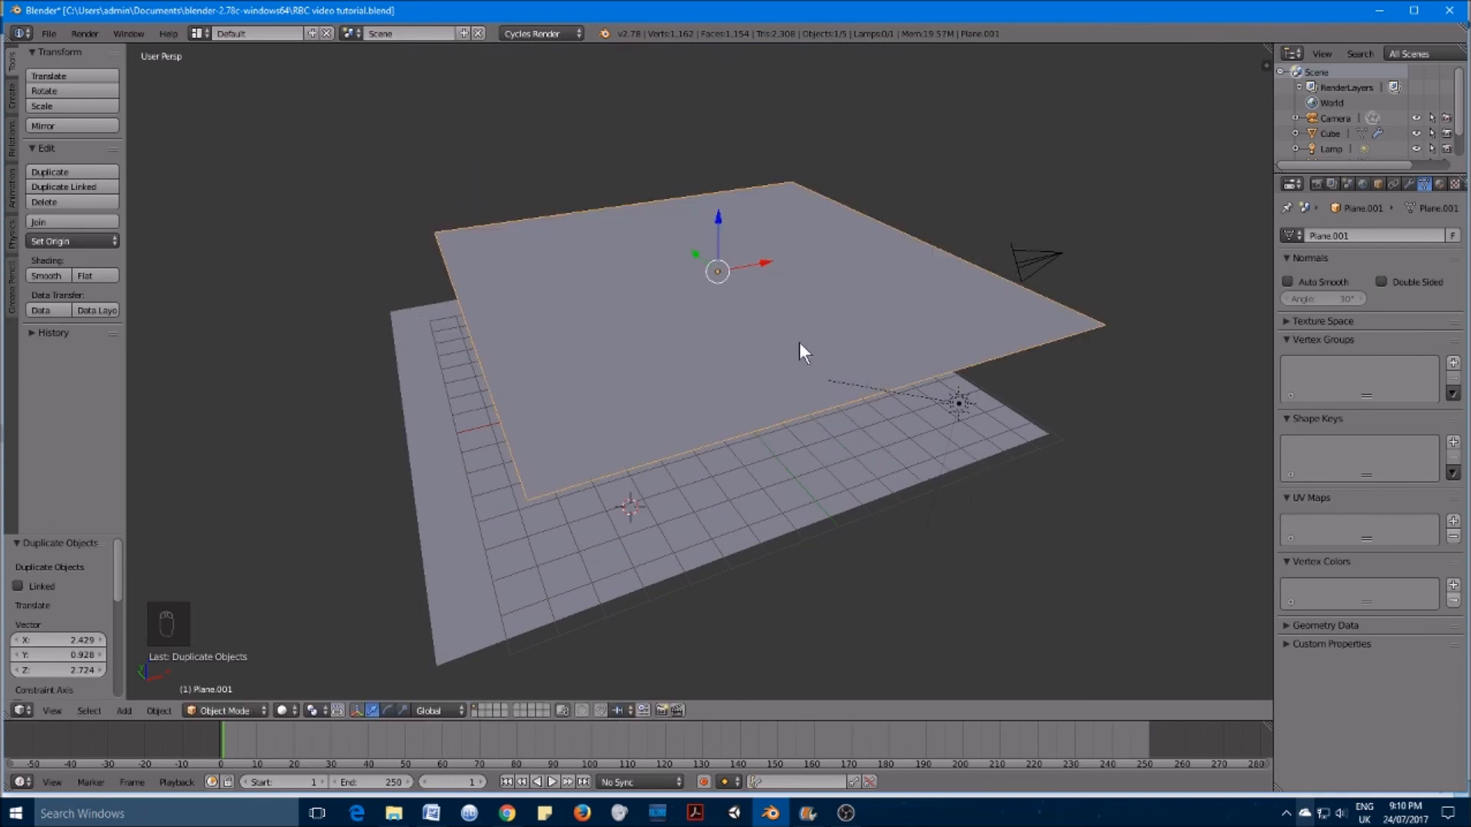
key("r")
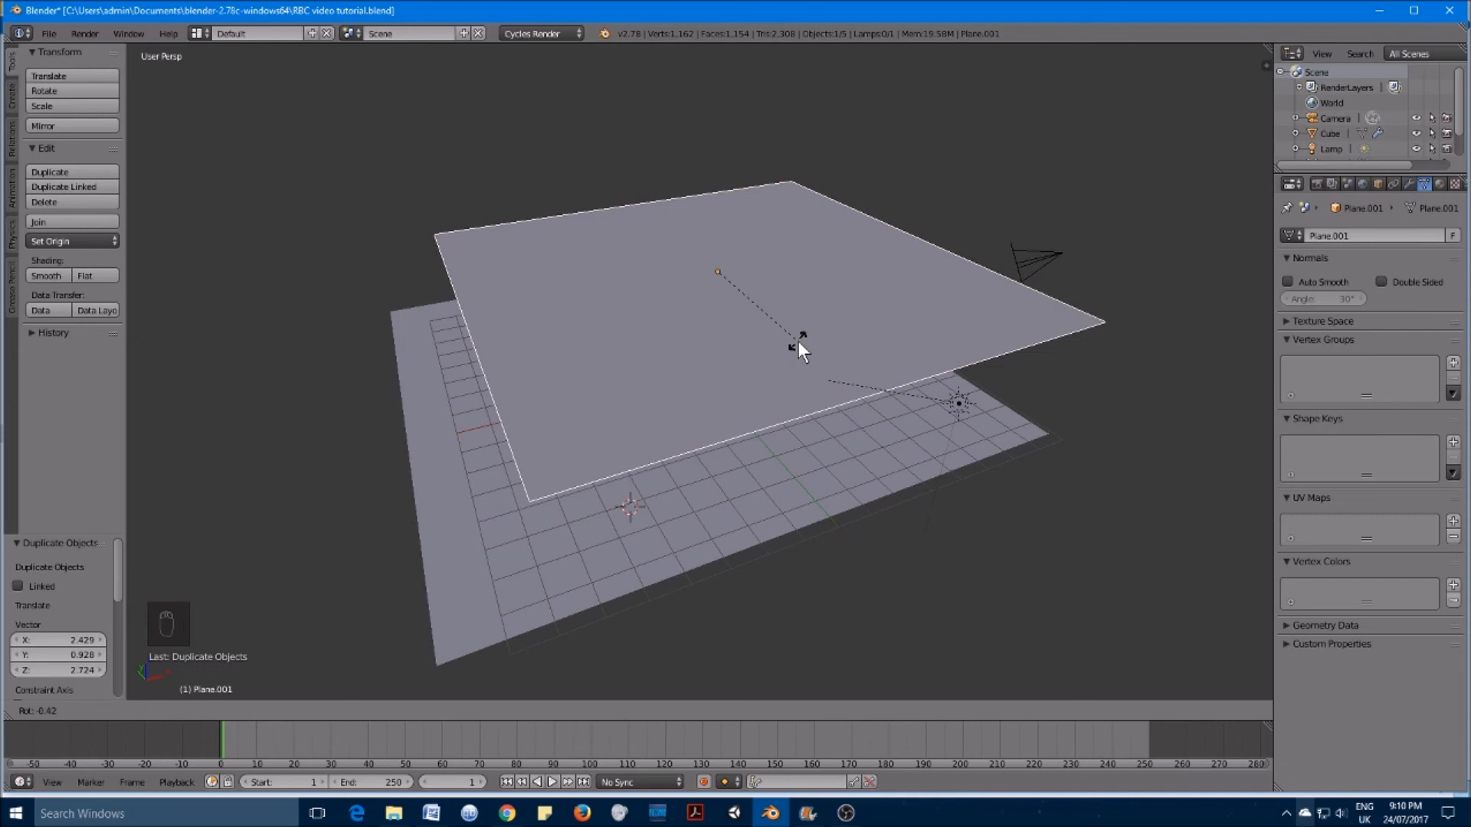
key("x")
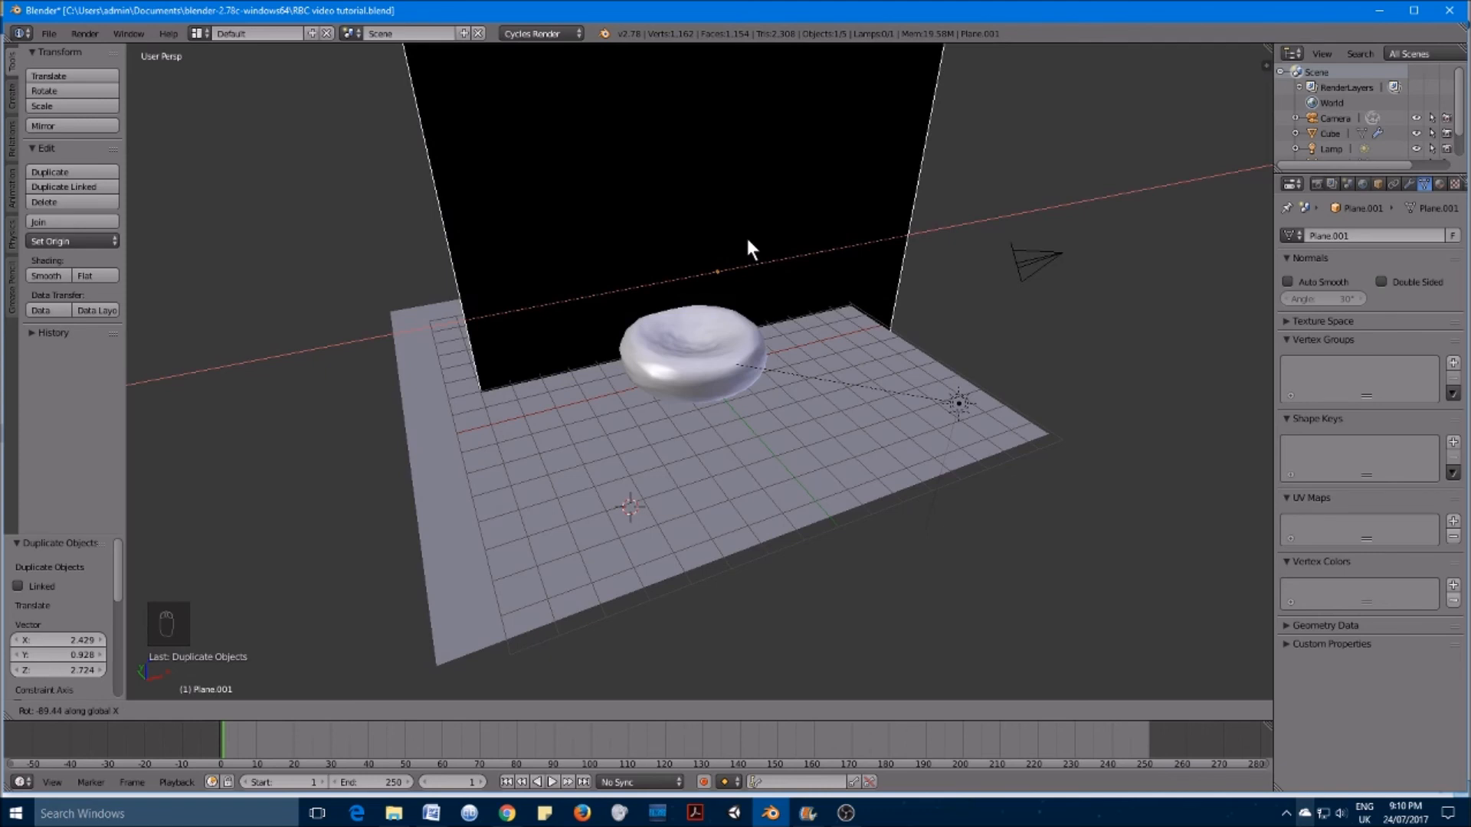
left_click(748, 241)
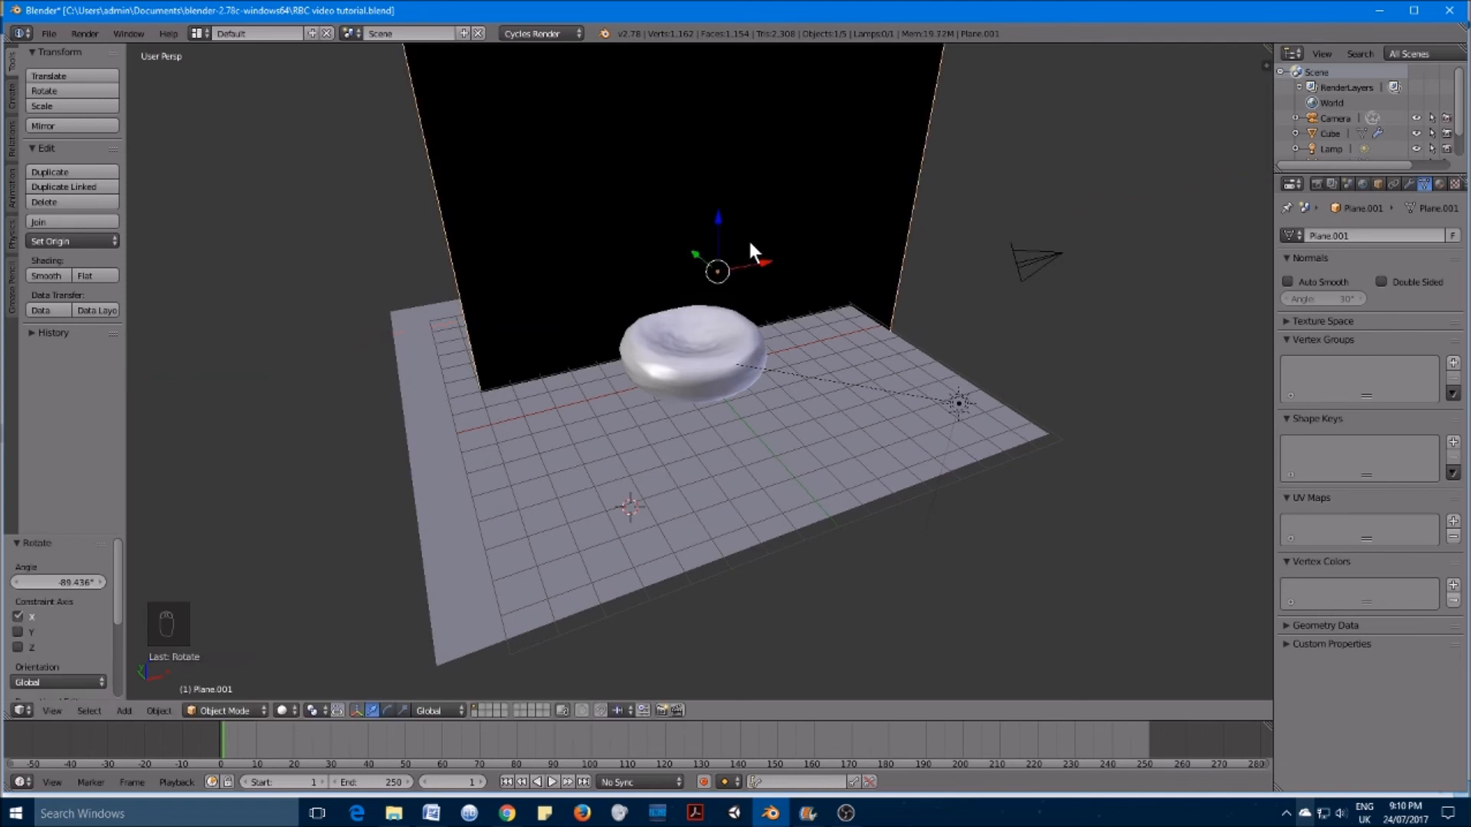
Step: Move the upright plane to the floor's far edge behind the cell and align its side with the floor's back corner in the camera view
middle_click_drag(749, 298, 787, 281)
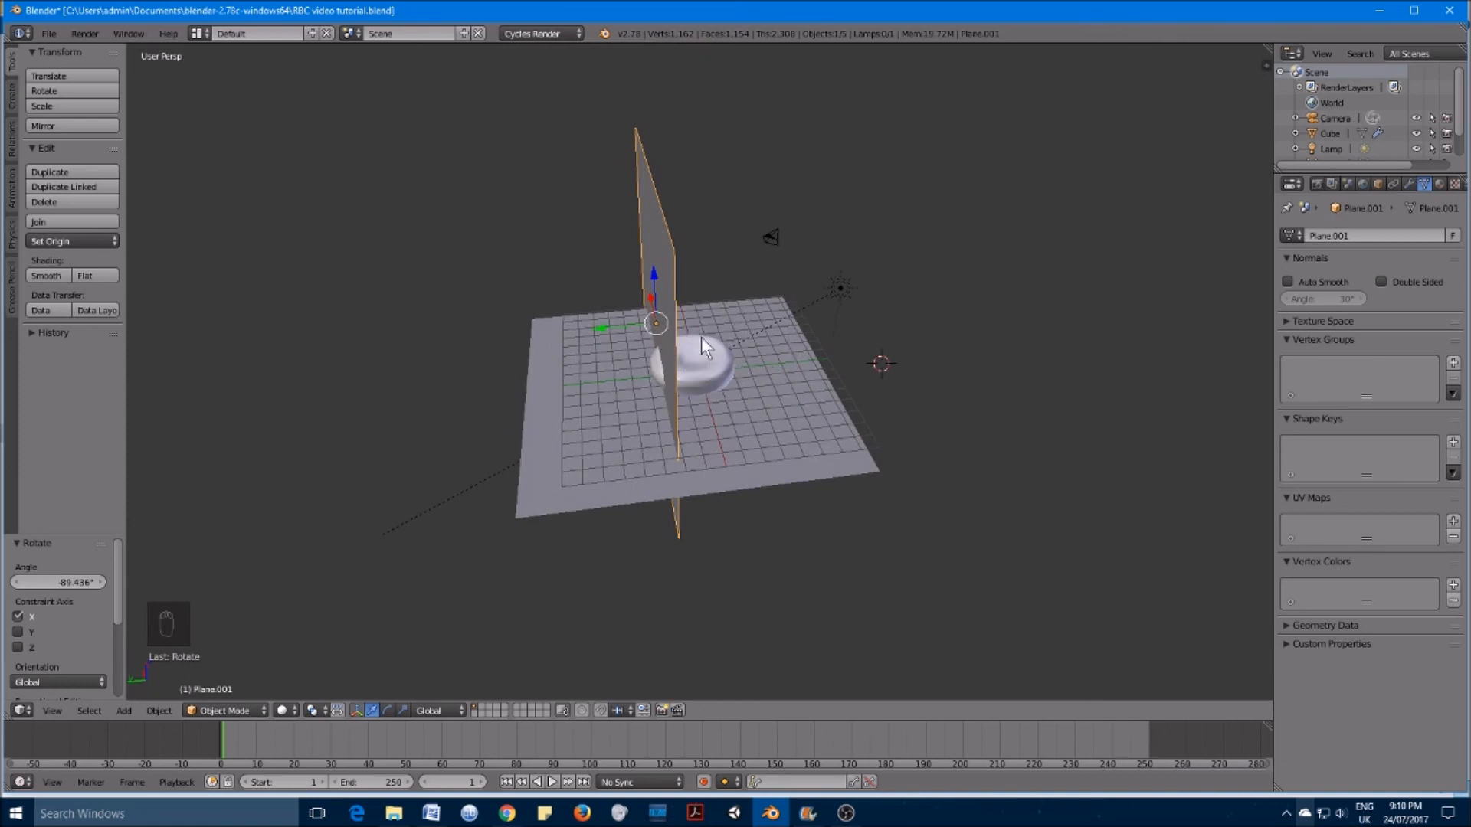
key("g")
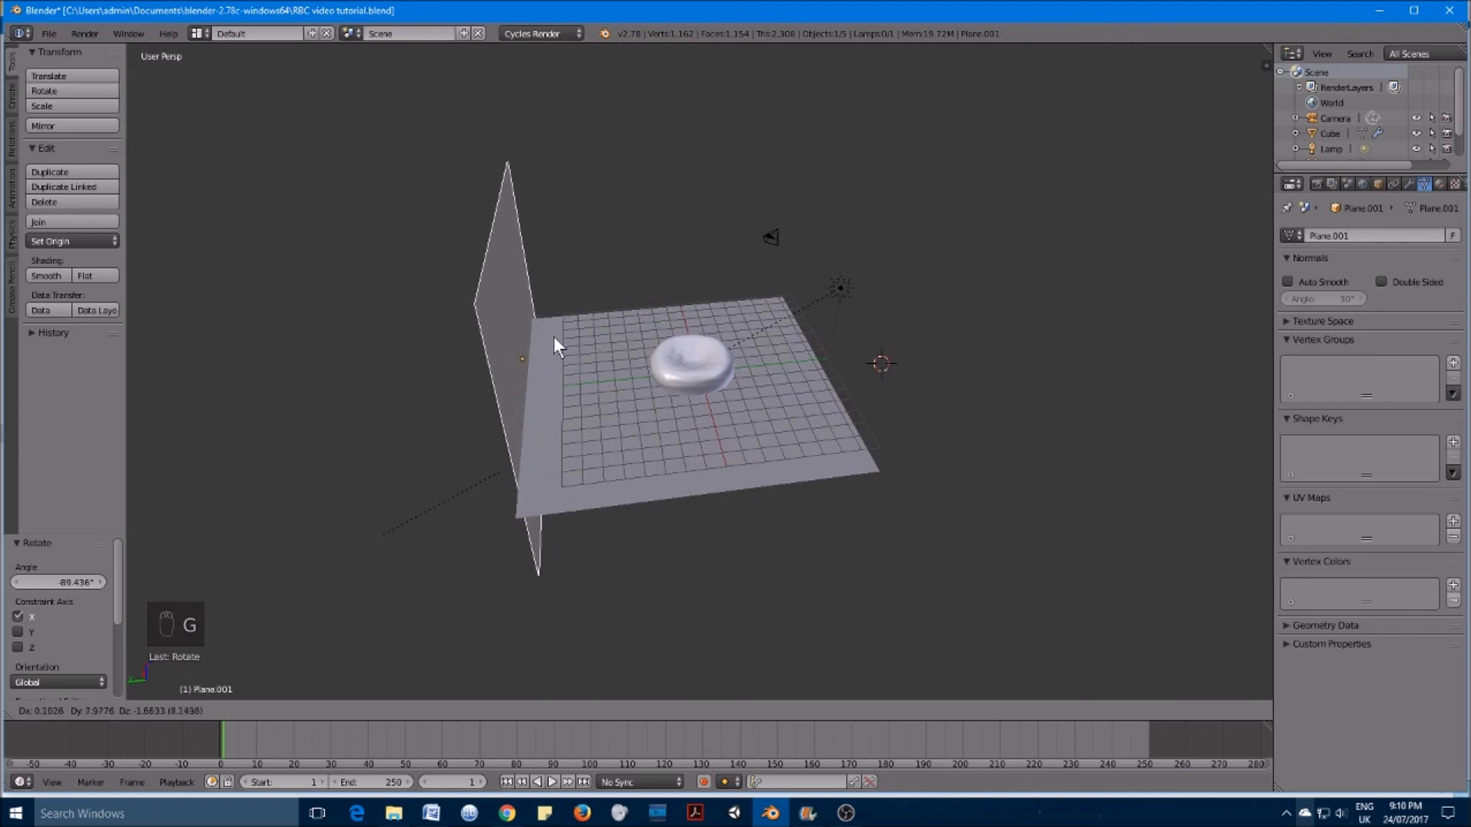
left_click(548, 333)
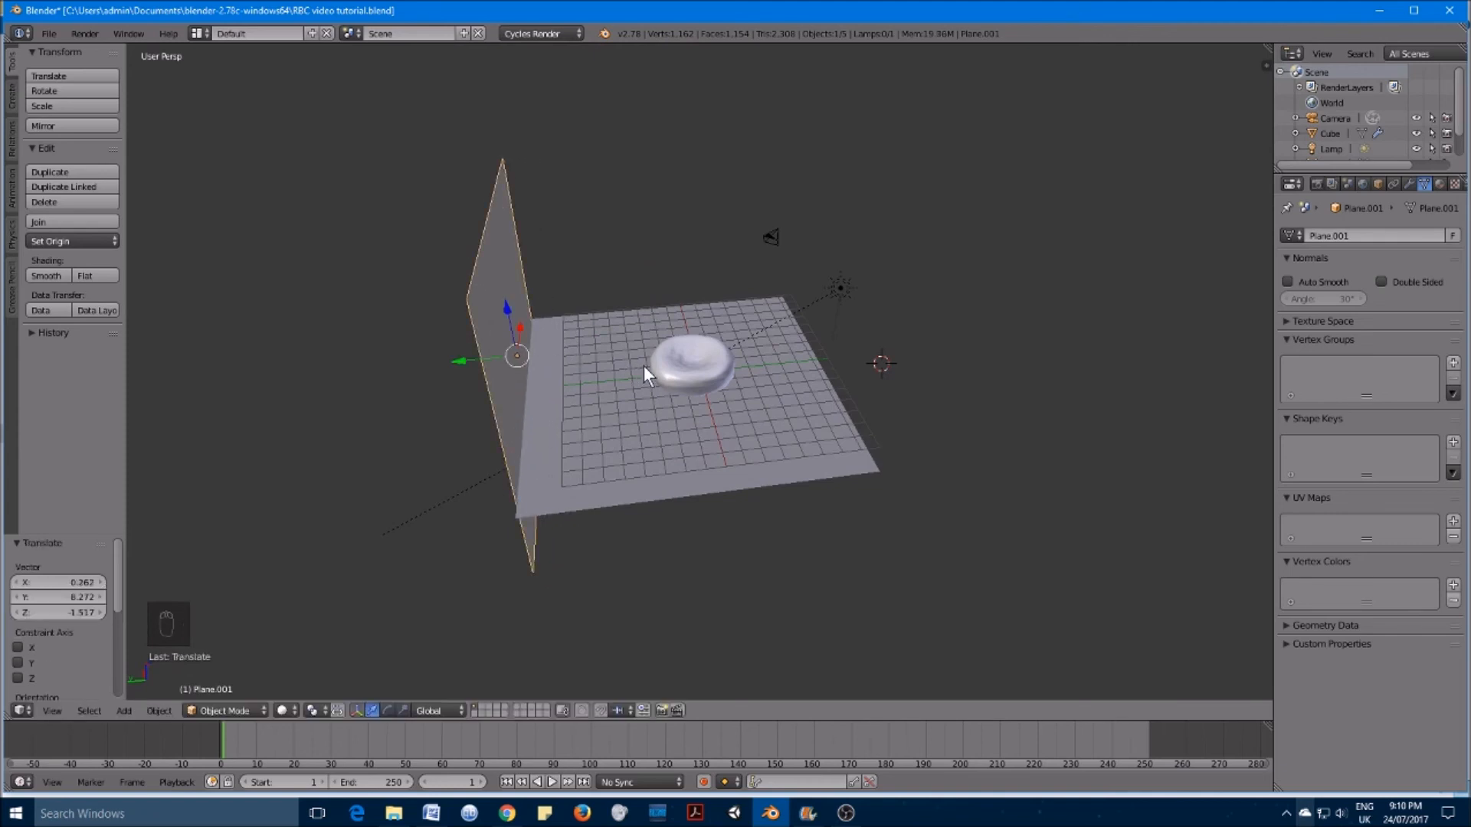
key("KP_0")
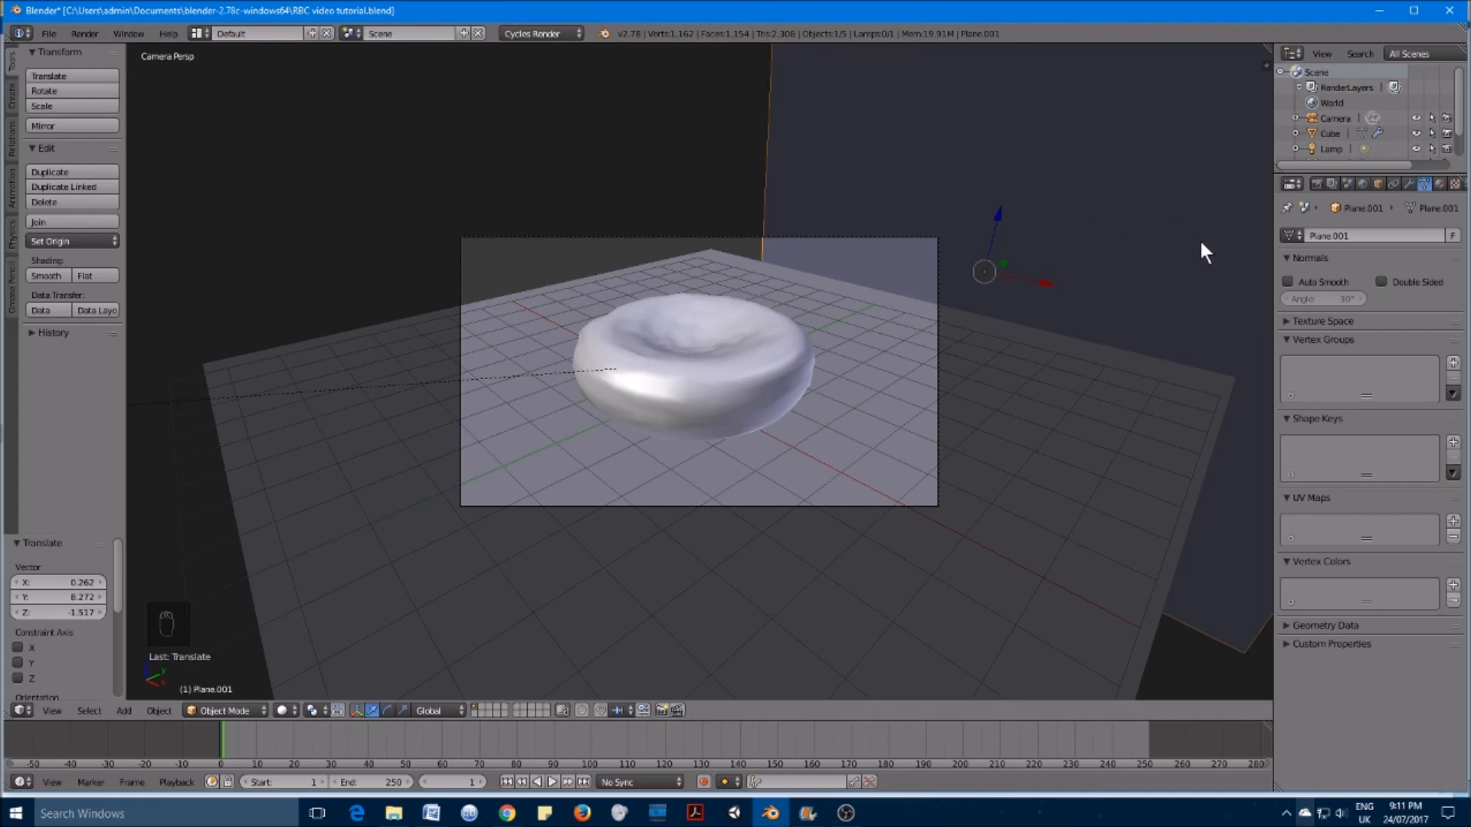
key("g")
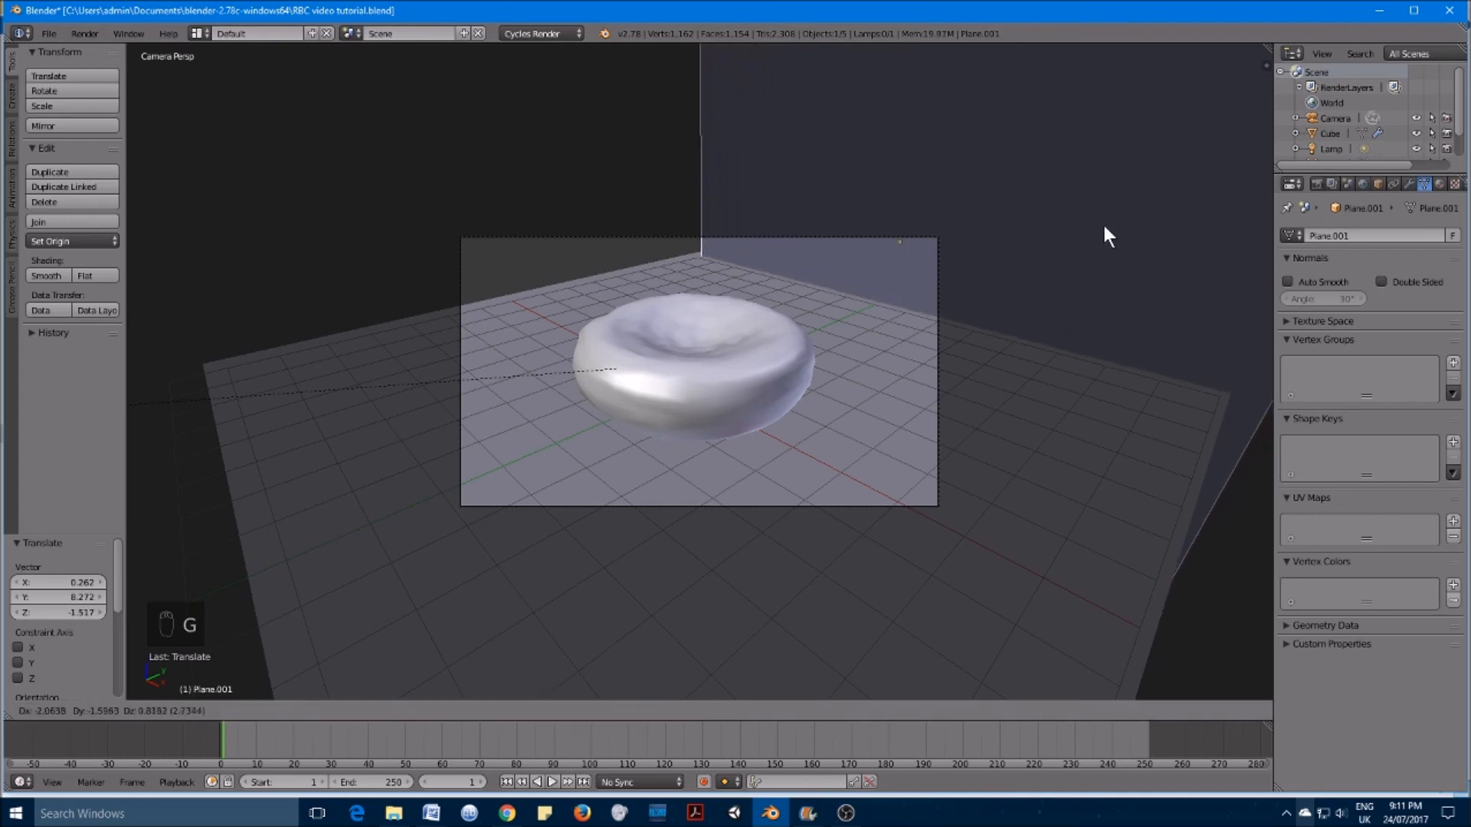
left_click(1082, 201)
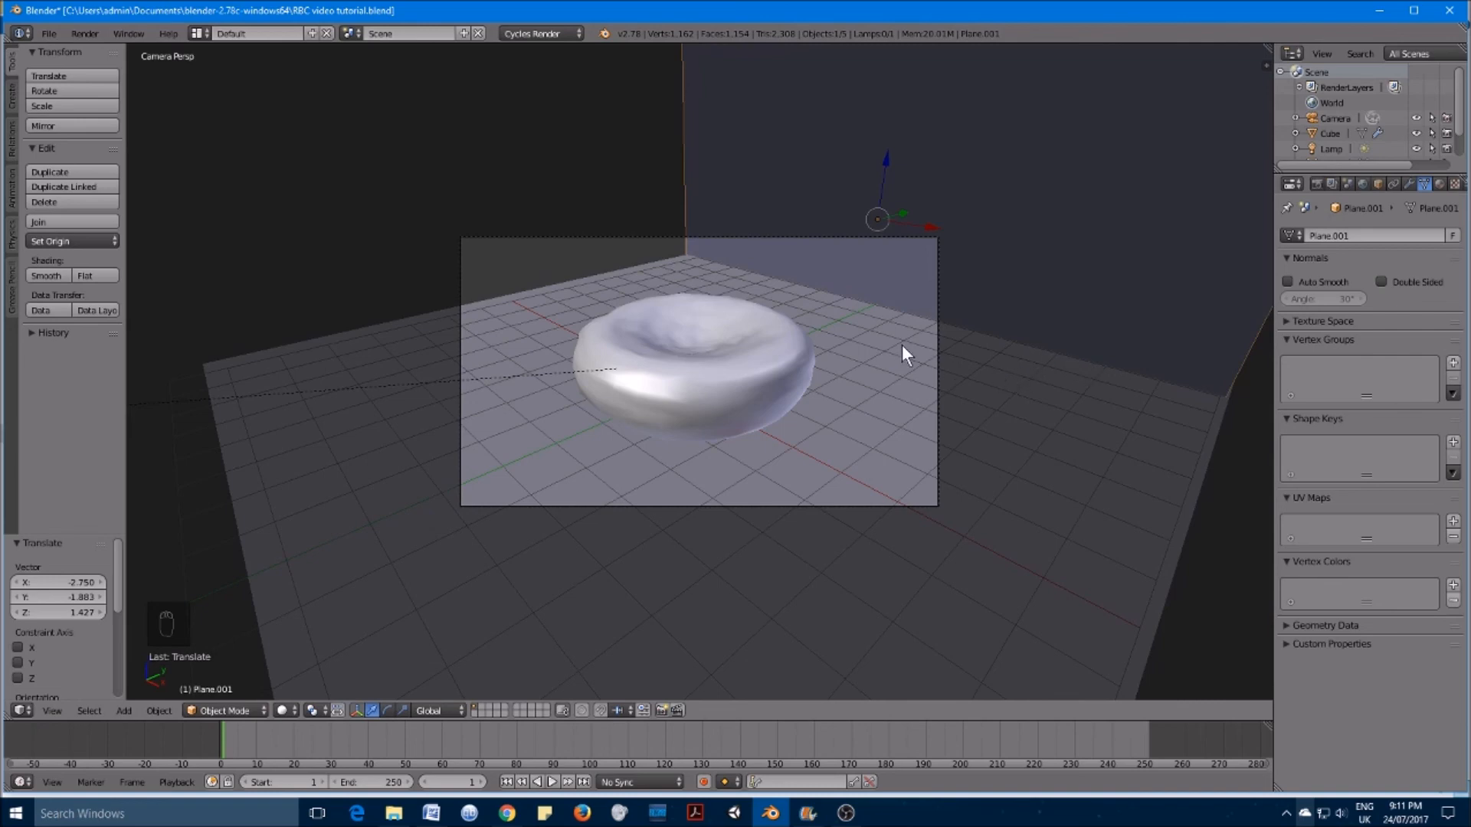
Step: Duplicate the wall plane and rotate the copy about -89° around the global Z axis, perpendicular to the first wall
key("KP_0")
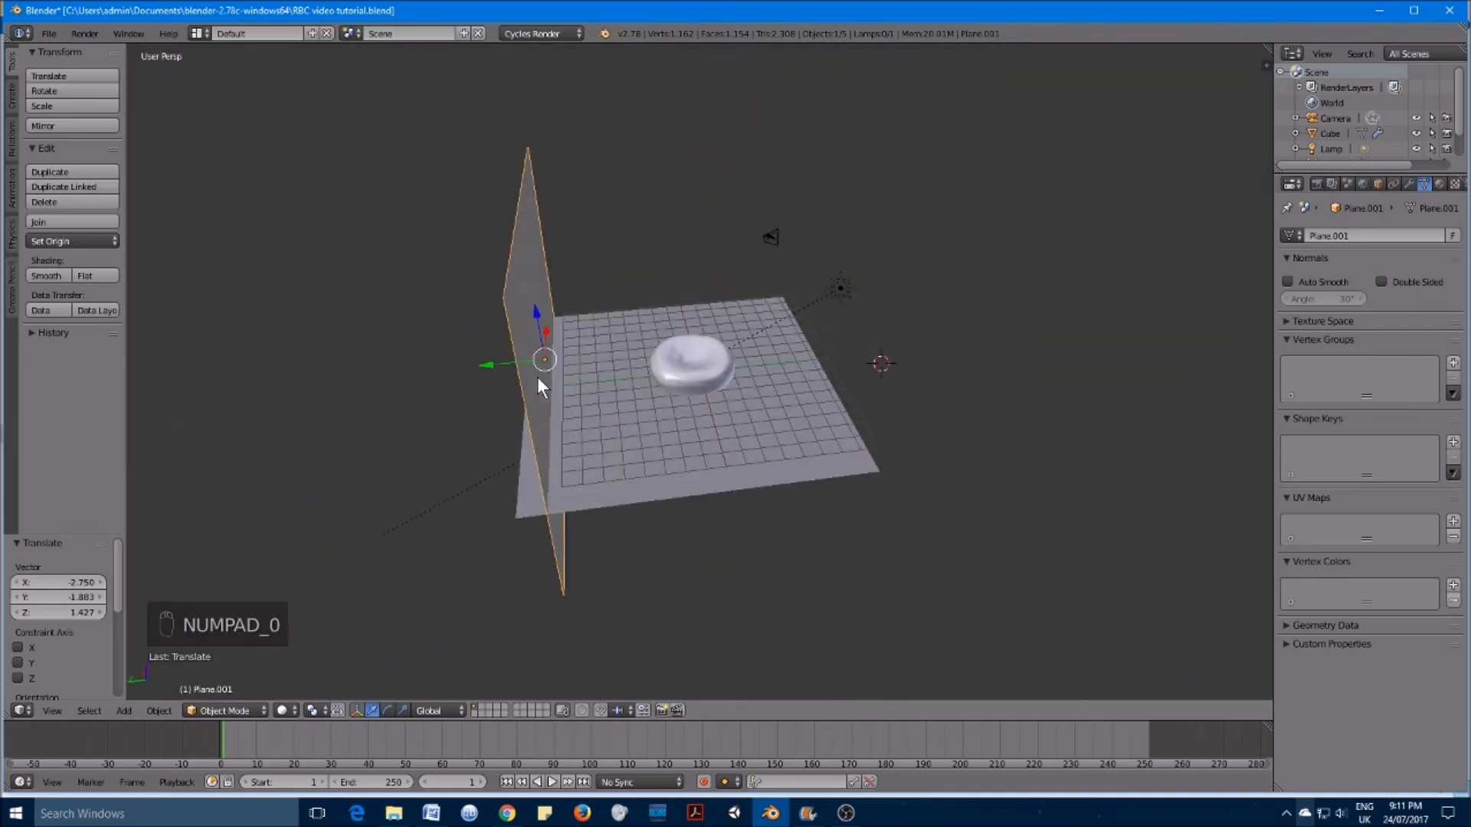
key("shift+d")
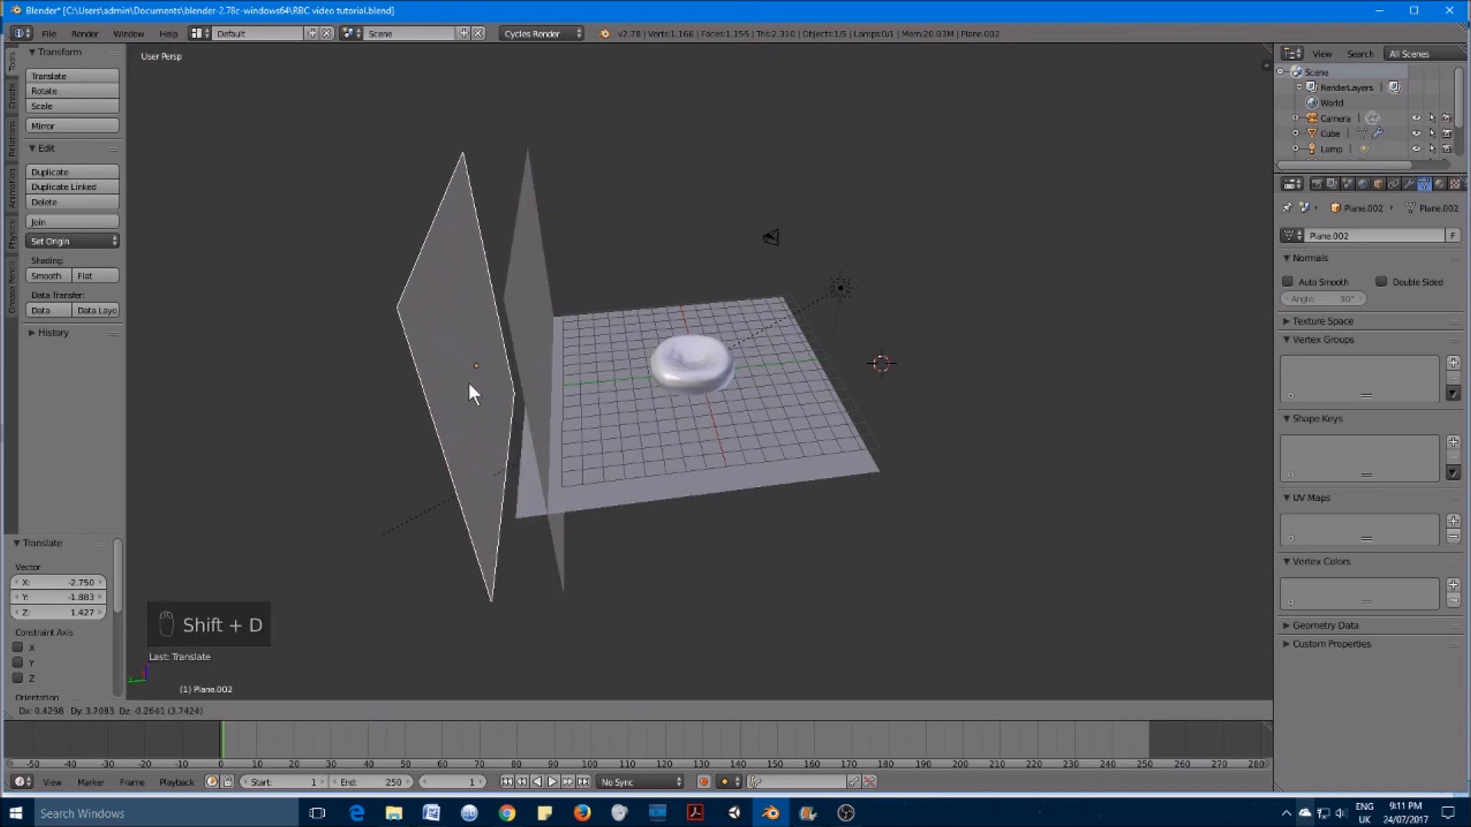
left_click(470, 381)
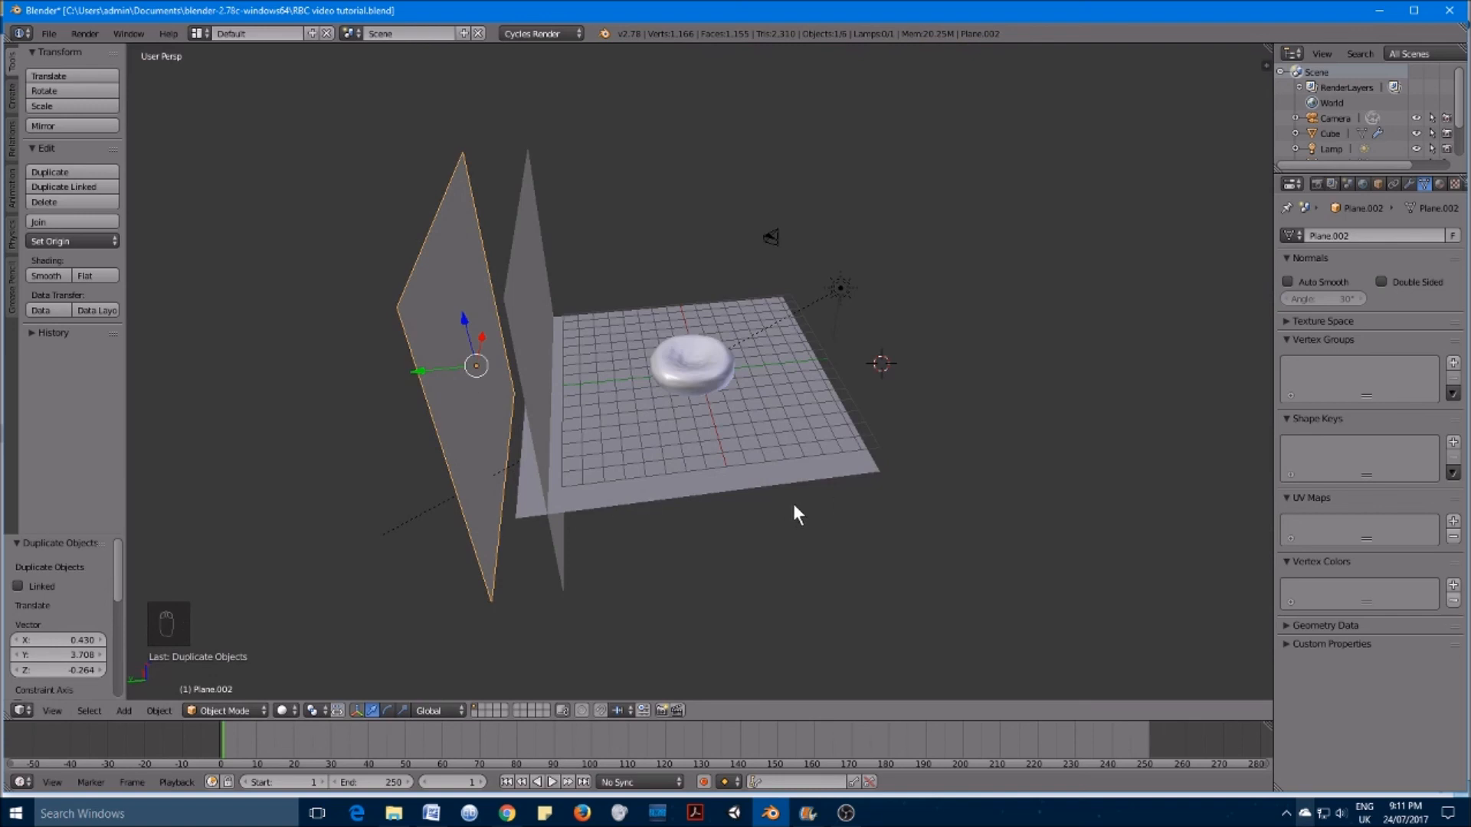
key("r")
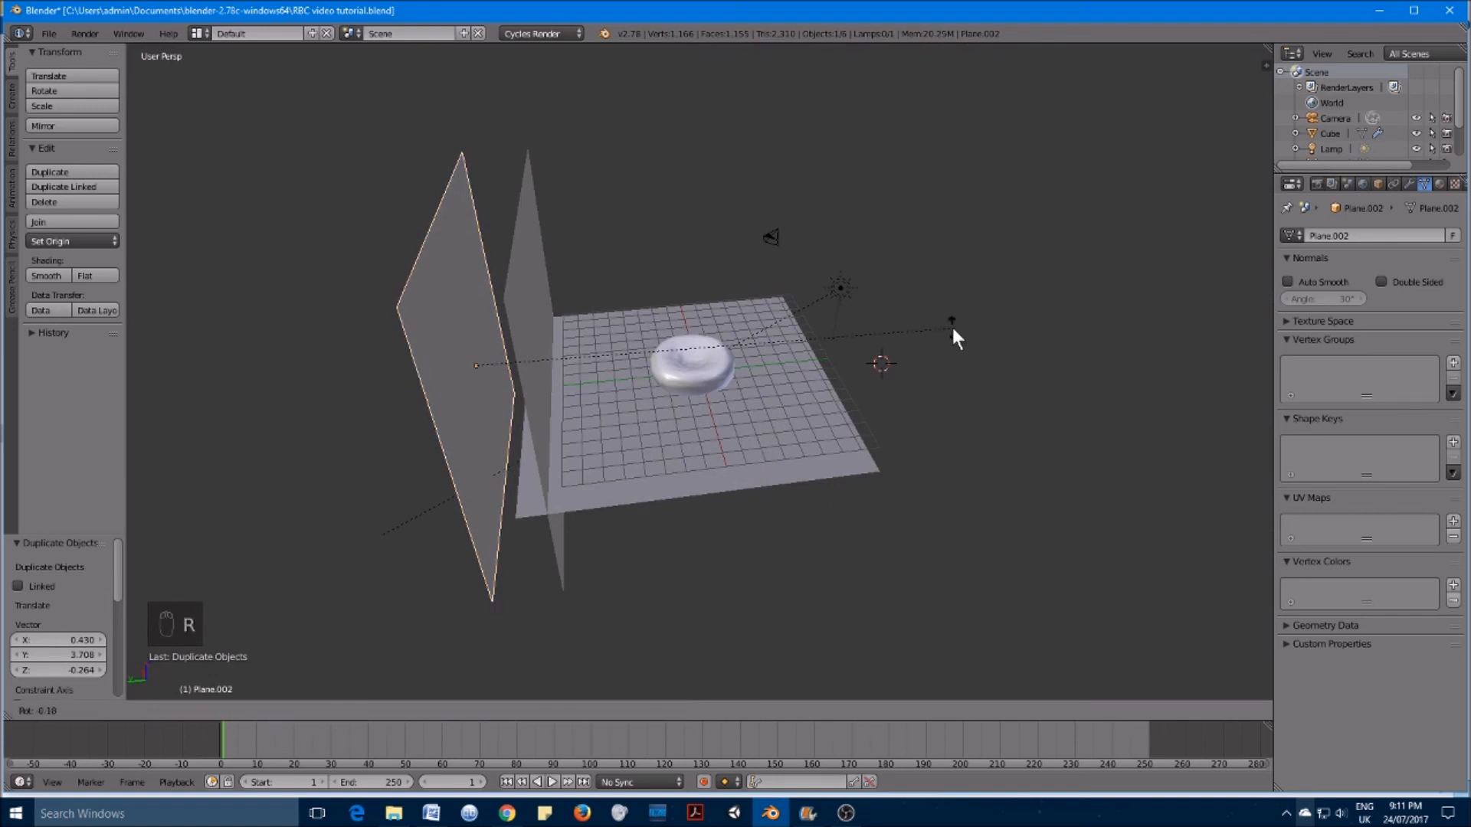
key("z")
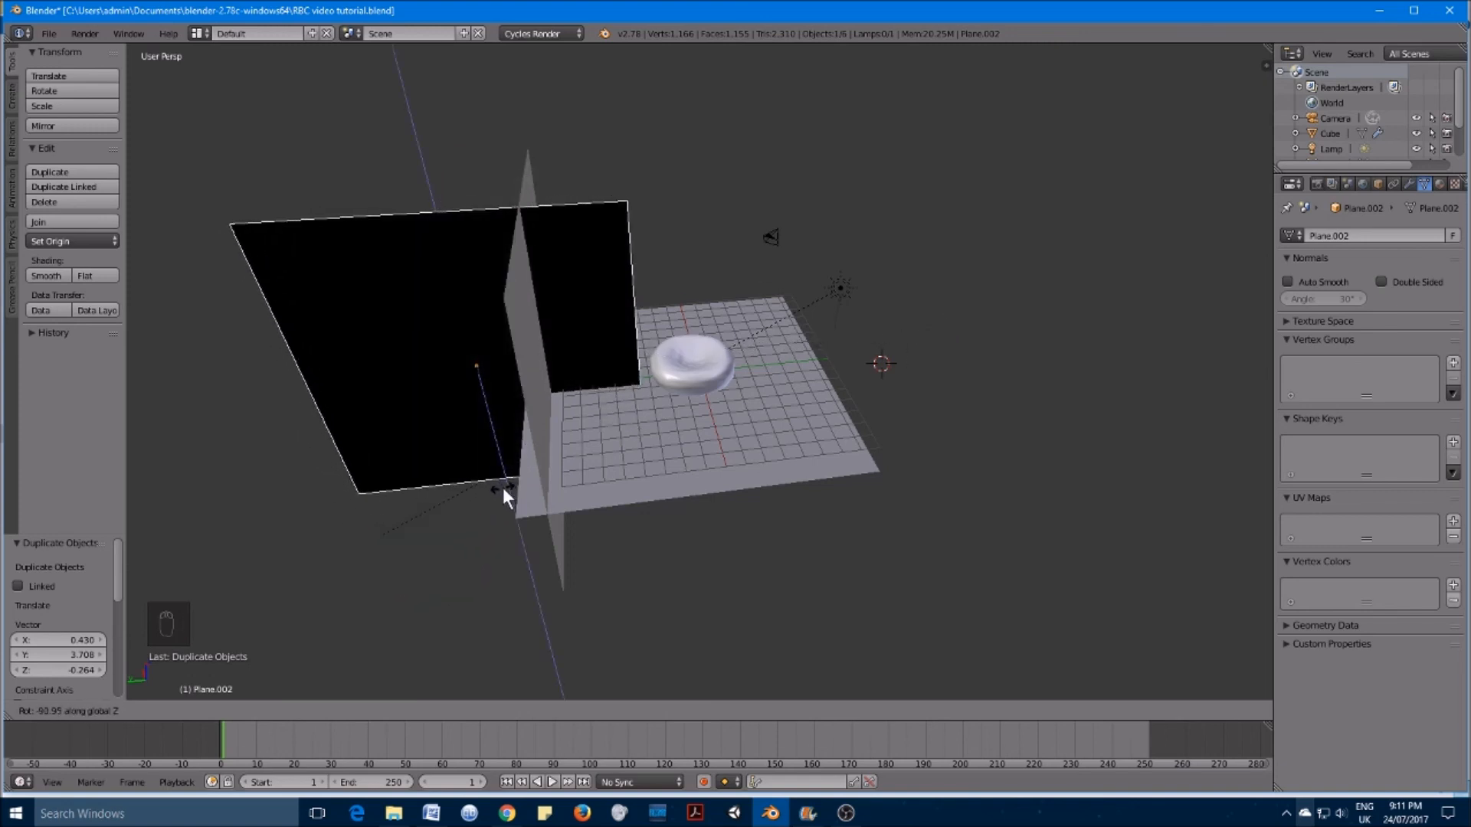
left_click(507, 485)
Step: Move the second wall about -9.1 in X, -11.3 in Y and 1.4 in Z, onto the floor edge adjoining the first wall
middle_click_drag(454, 466, 625, 472)
scroll(625, 472, "down", 4)
middle_click_drag(692, 437, 692, 521)
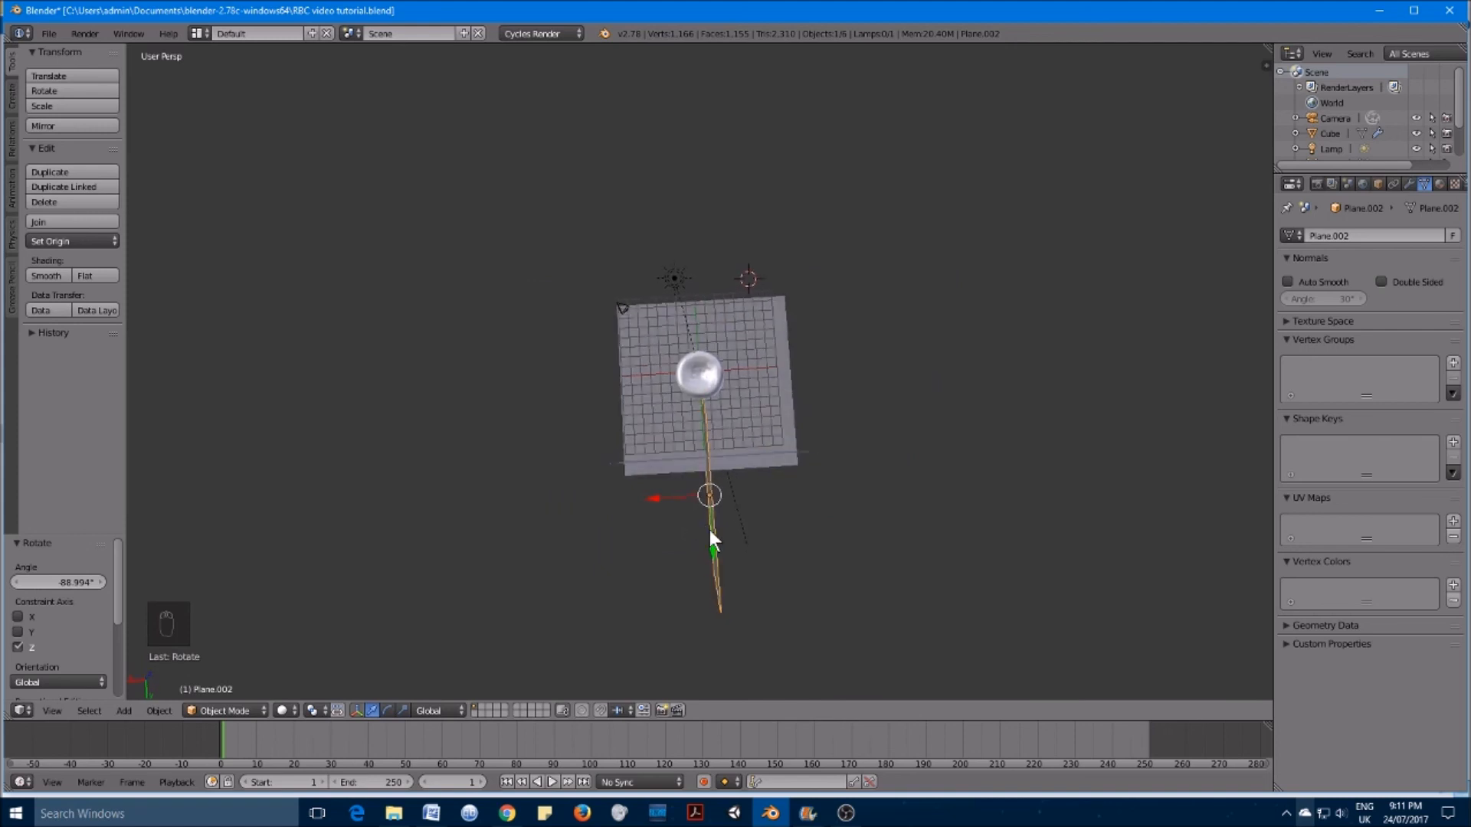
key("g")
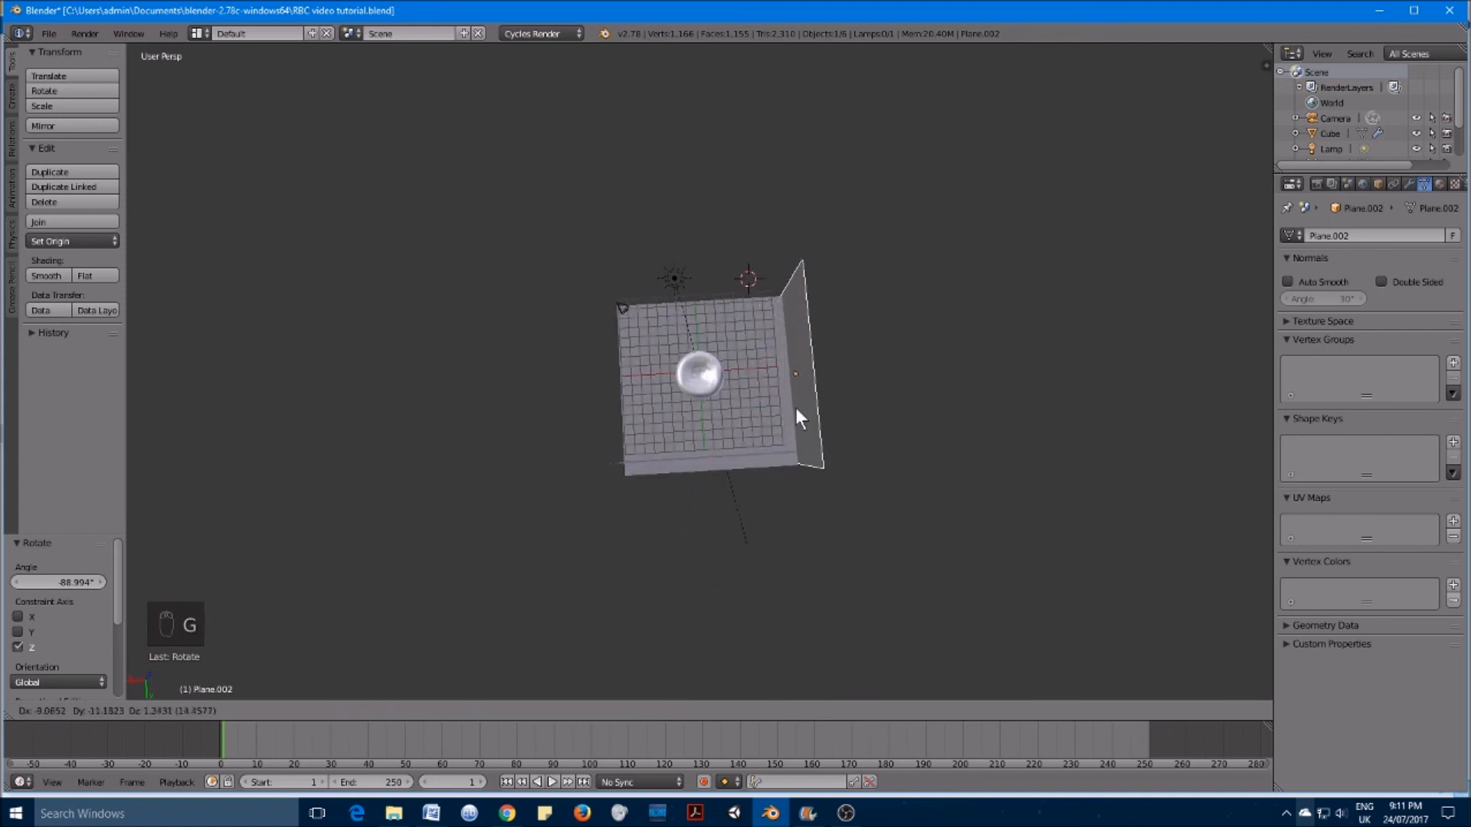
left_click(795, 408)
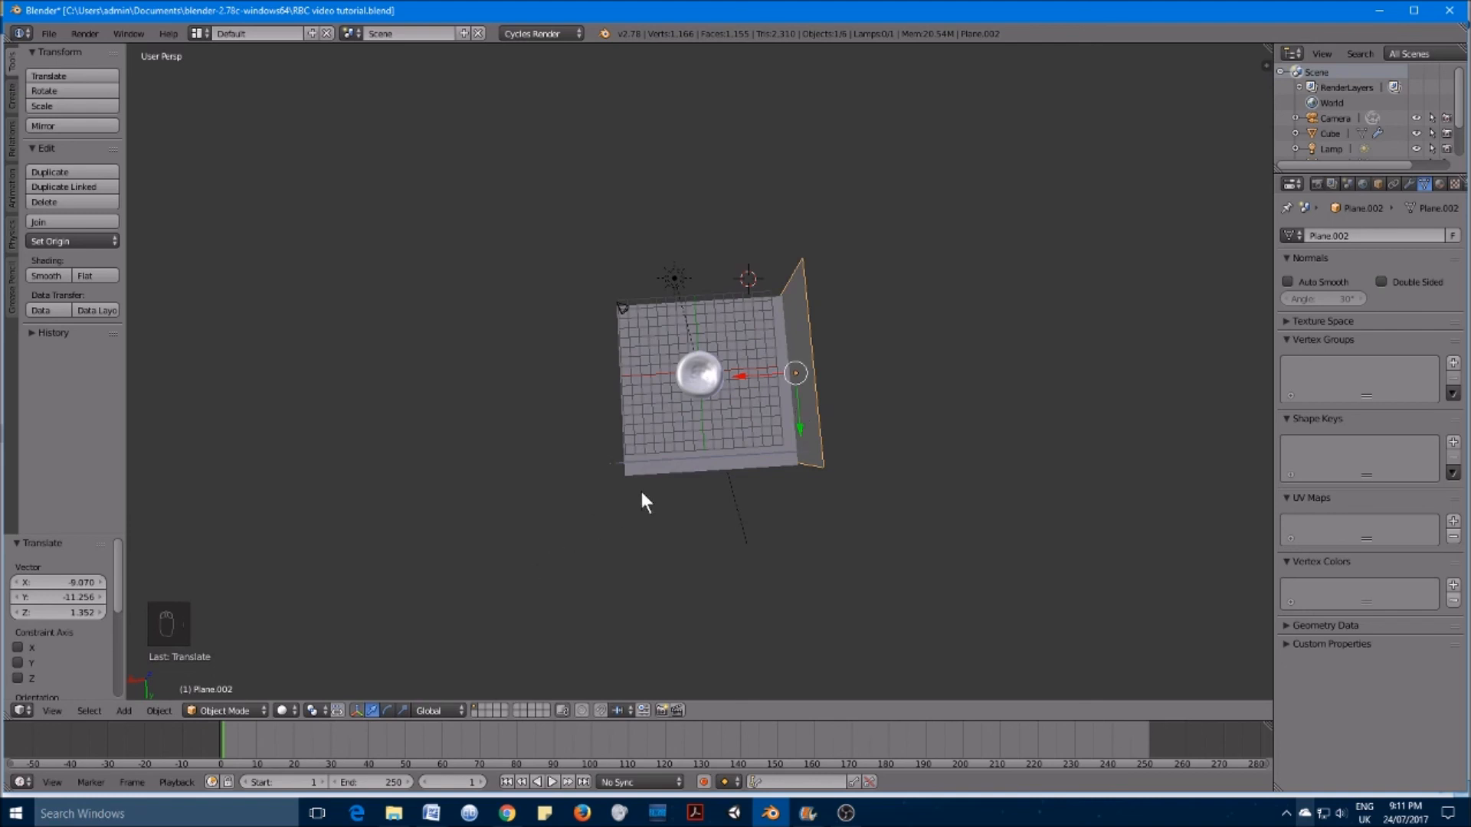
Step: Render the scene from the camera to check the cell against the floor and both walls
key("KP_0")
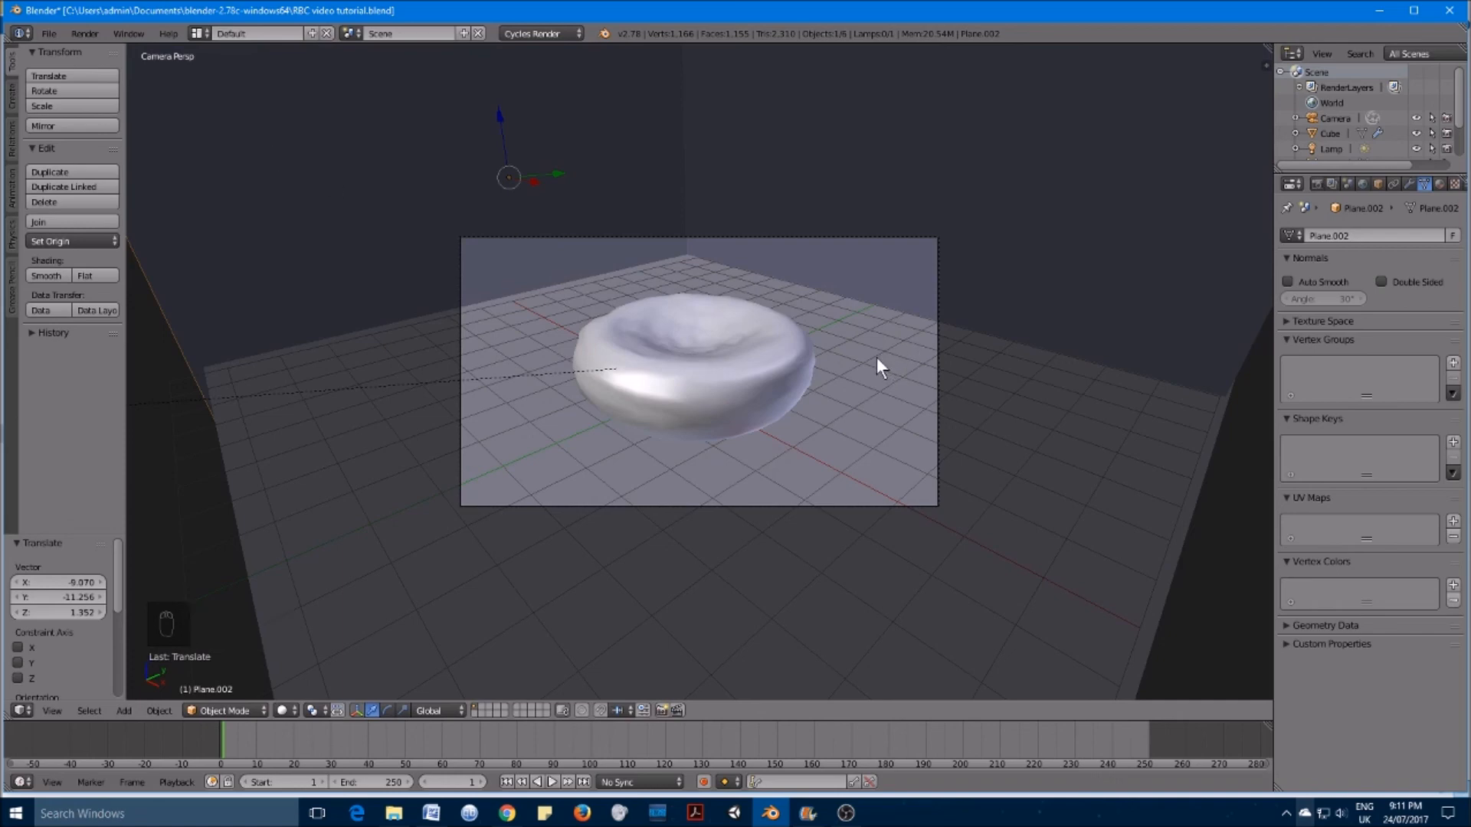
key("F12")
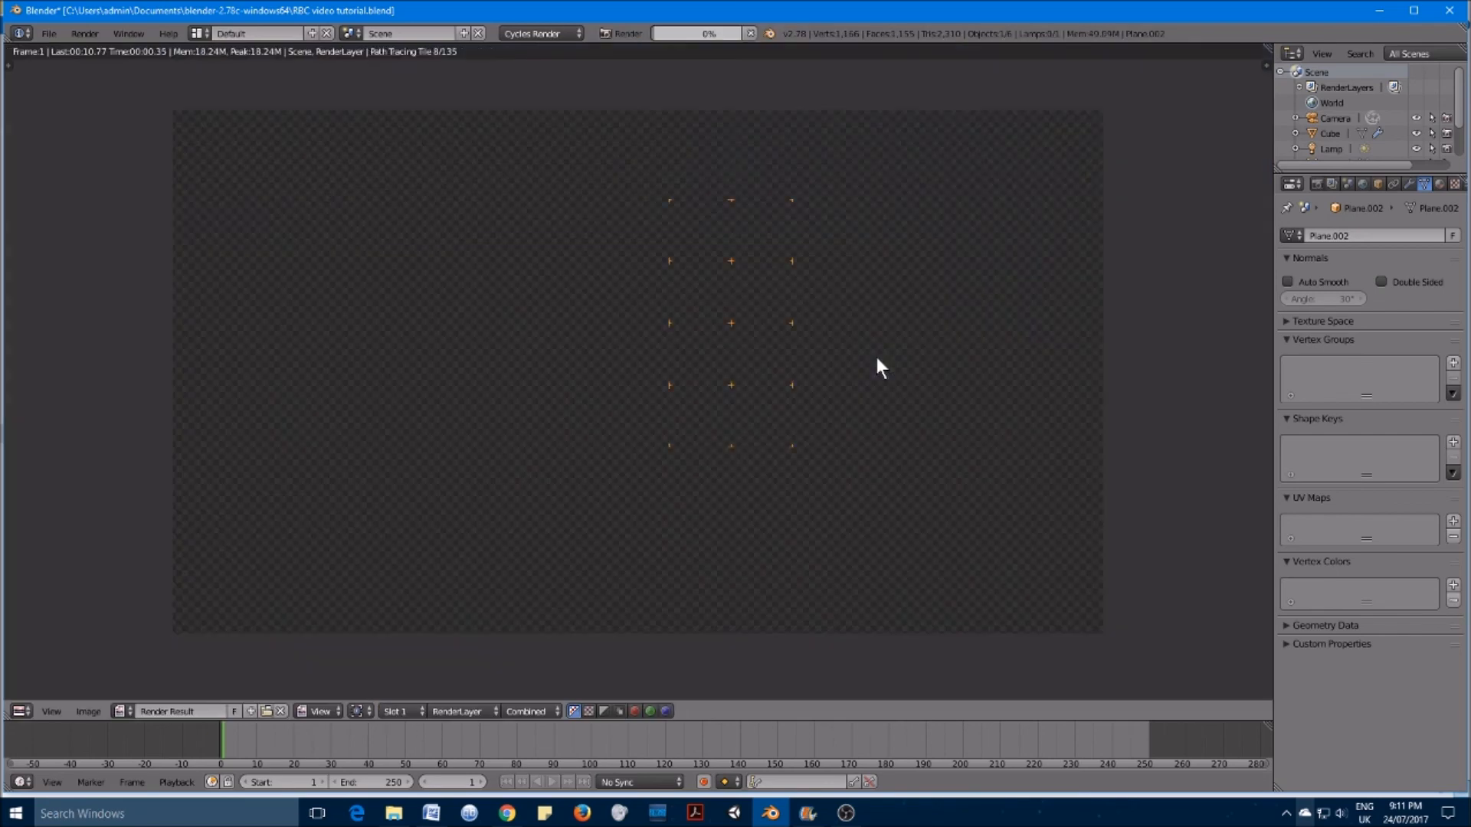